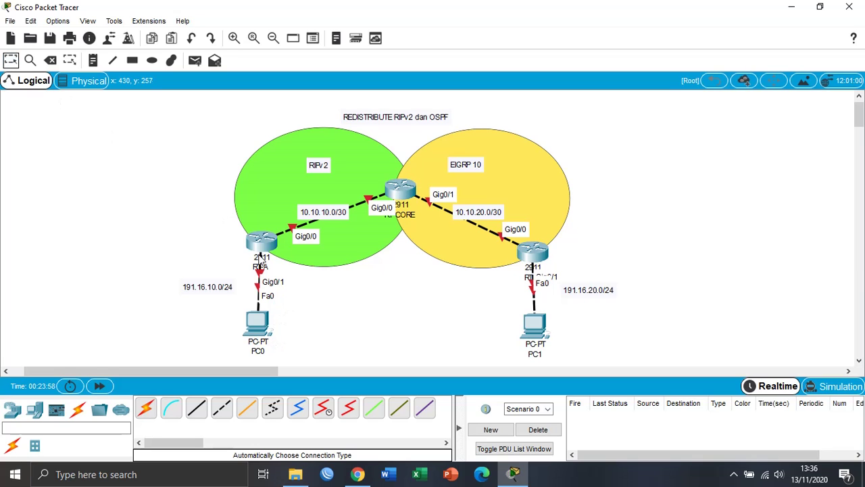
Step: Open router RT-A's command line, decline the initial configuration dialog, and enter global configuration mode
left_click(261, 242)
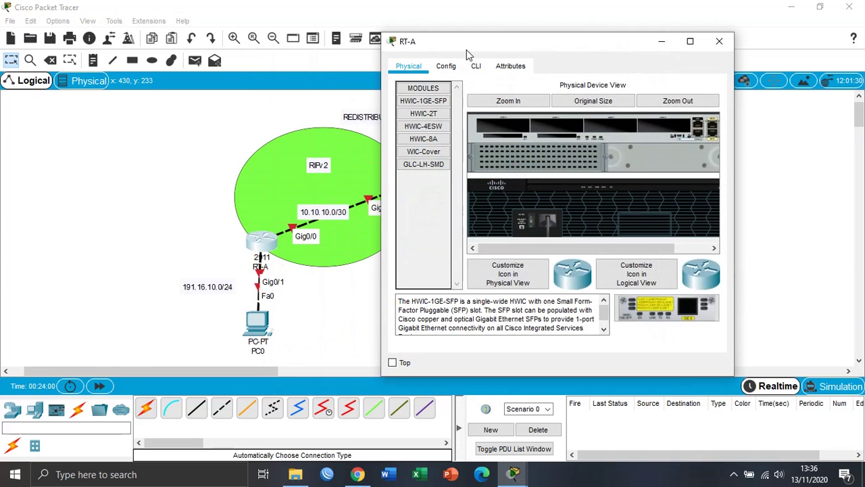
left_click_drag(466, 50, 472, 49)
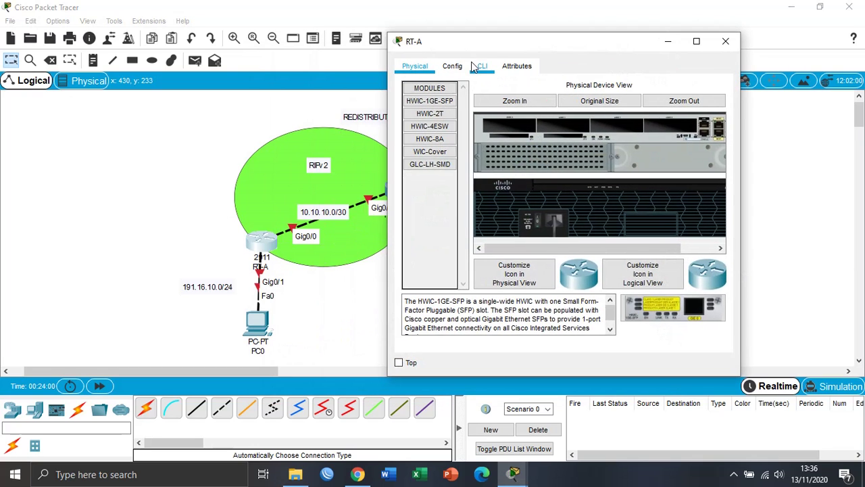
left_click(482, 66)
left_click_drag(742, 108, 838, 108)
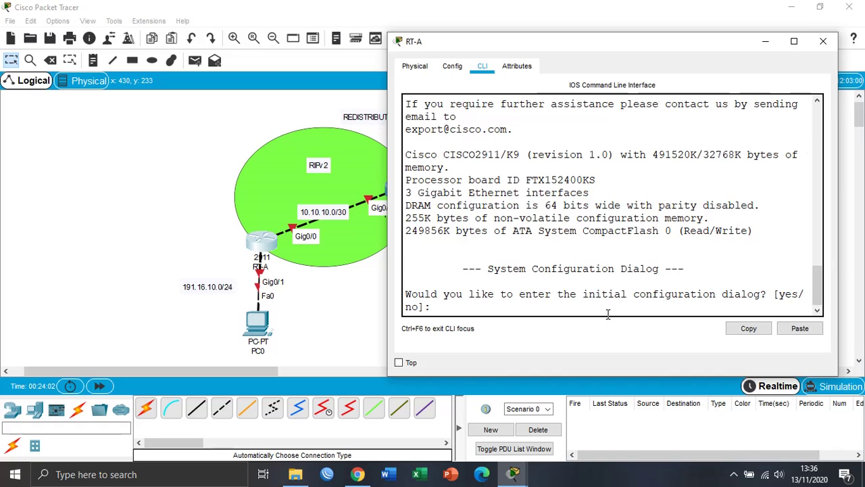
type("no")
key("Return")
key("Return")
type("en")
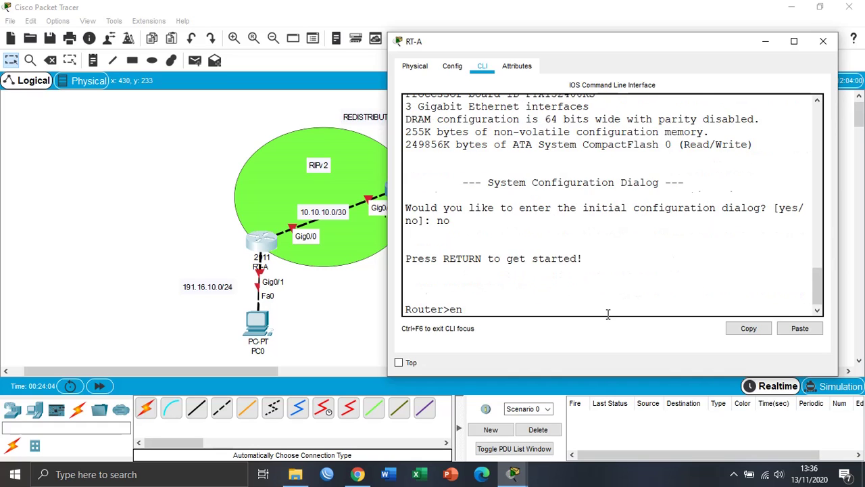
key("Return")
type("conf t")
key("Return")
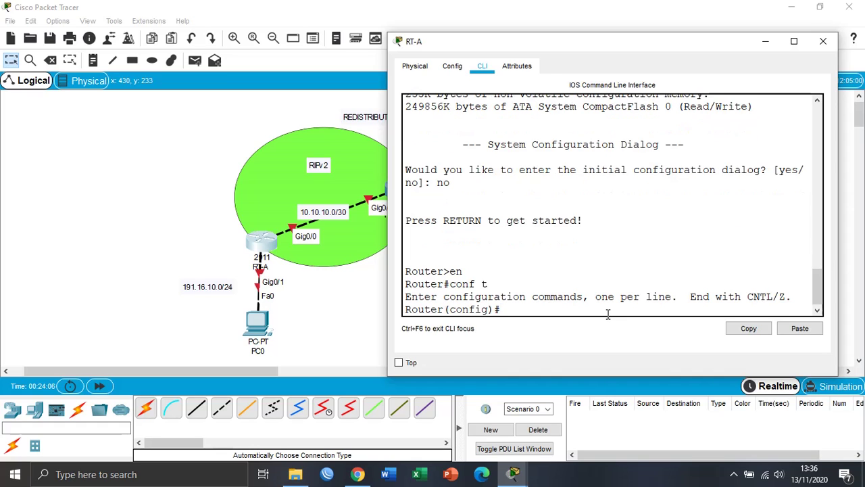
Step: Enable RT-A's gig0/1 interface and assign it the IP address 191.16.10.1 with mask 255.255.255.0
type("int gig0/1")
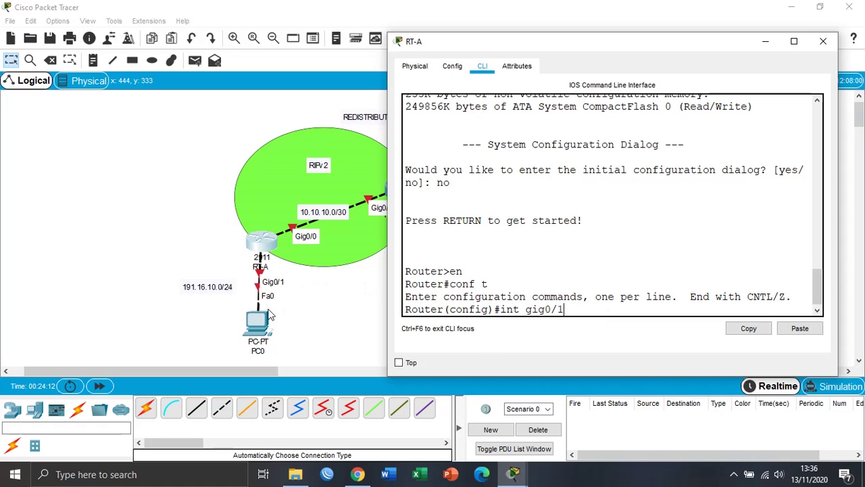
key("Return")
type("n")
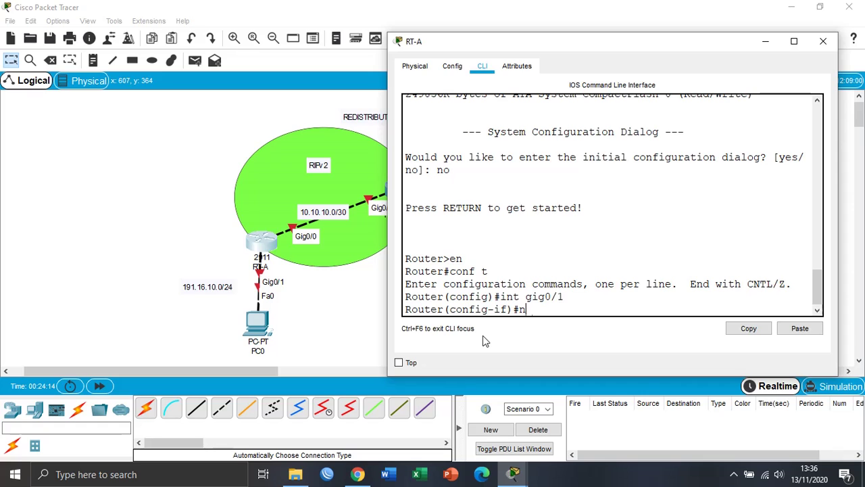
type("o sh")
key("Return")
type("ip ")
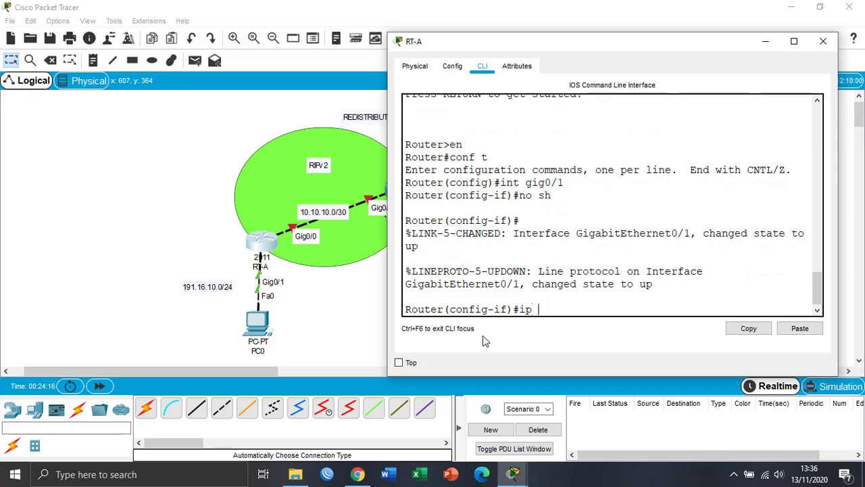
type("add 191.16.10.1 255.25")
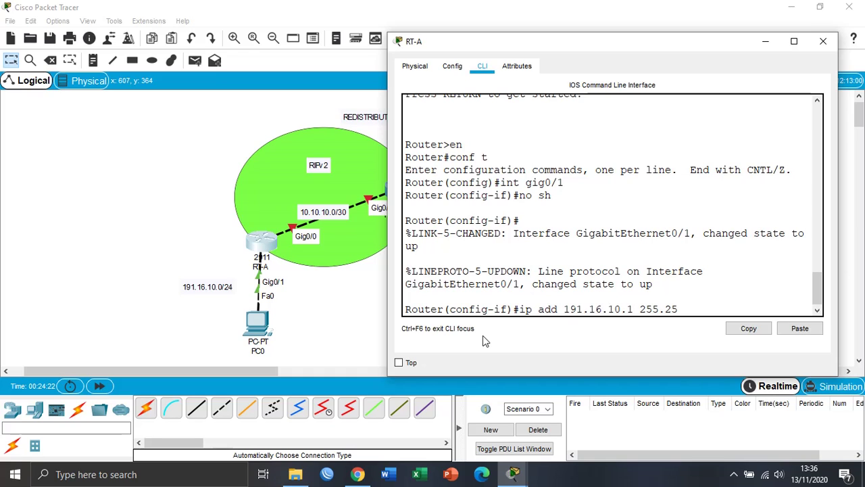
type("5.255.0")
key("Return")
type("exit")
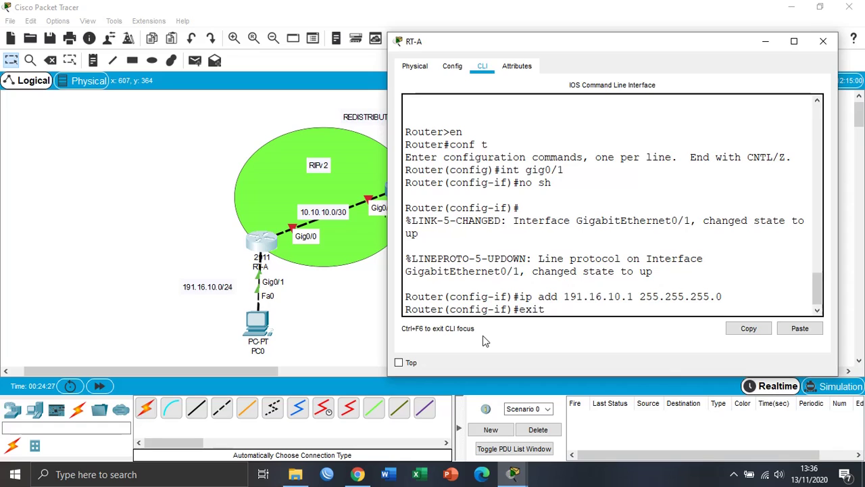
key("Return")
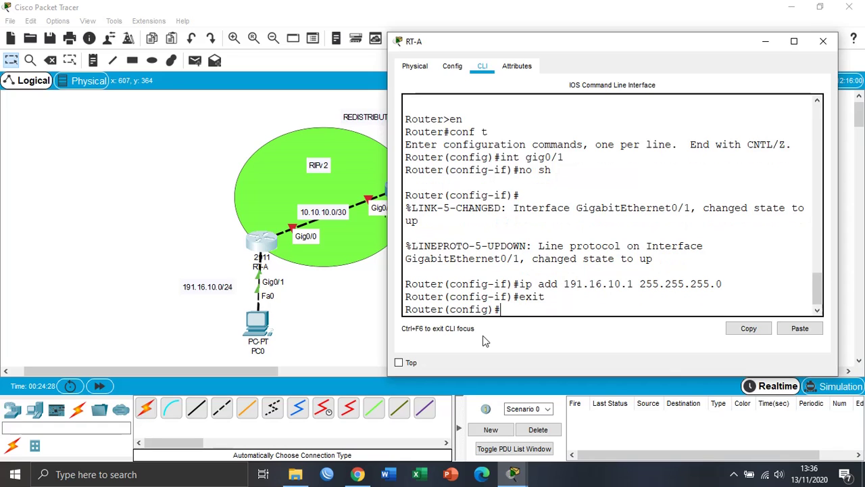
Step: Enter RT-A's gig0/0 interface configuration and enable the interface with no shutdown
type("int gig0/0")
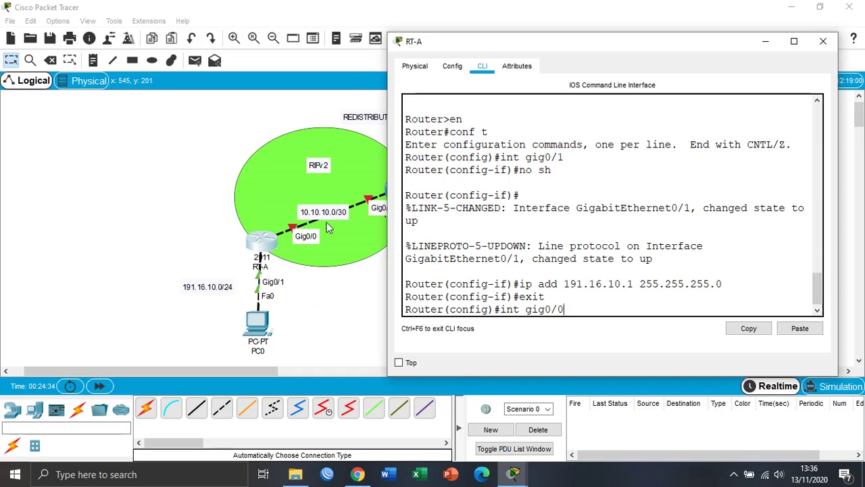
left_click_drag(479, 43, 403, 39)
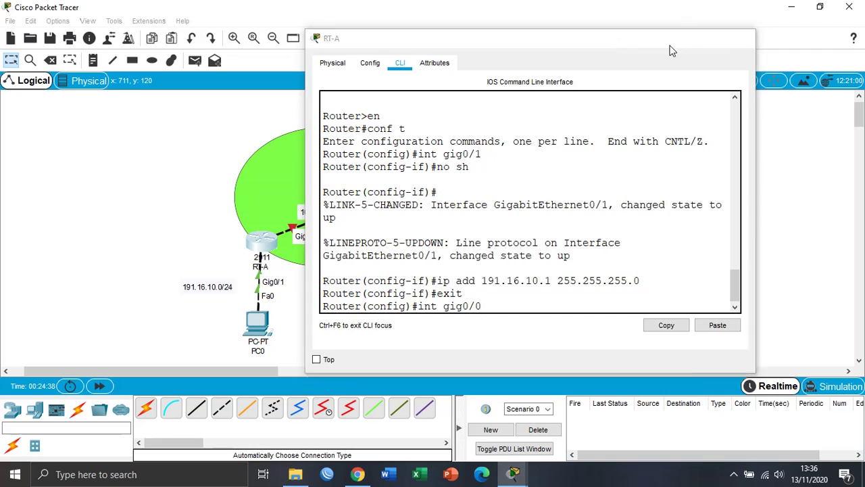
left_click(684, 39)
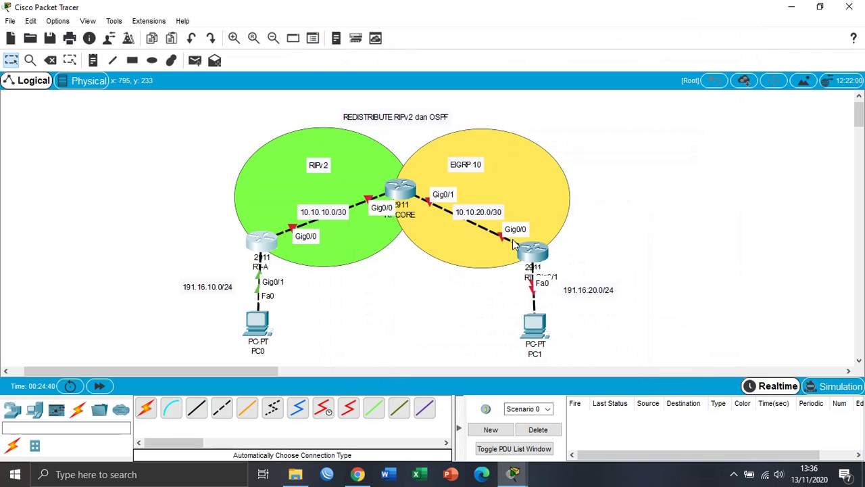
left_click(260, 247)
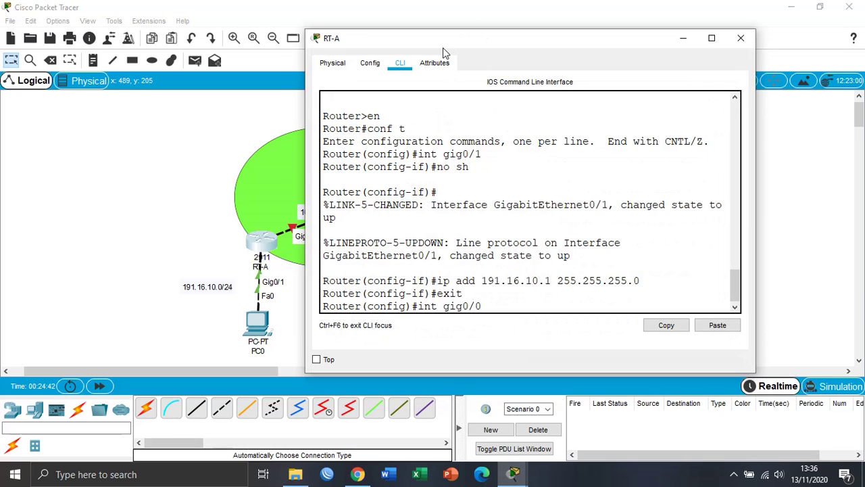
left_click_drag(443, 47, 514, 50)
left_click(598, 309)
key("Return")
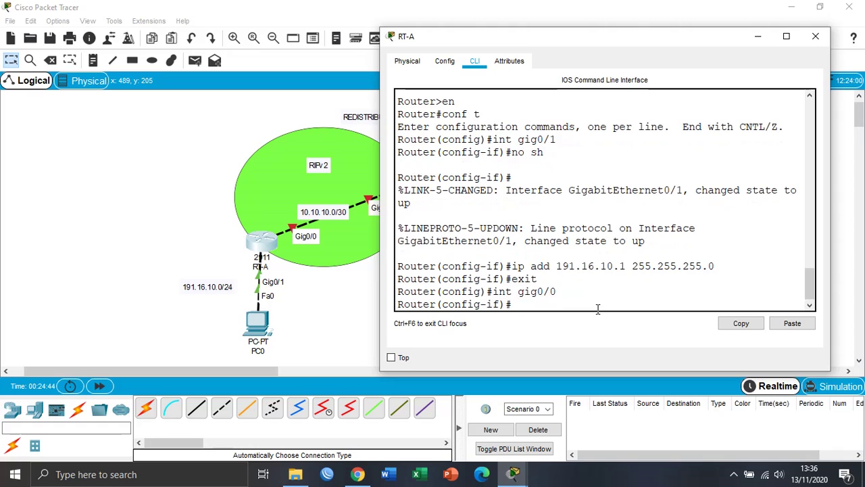
type("no sh")
key("Return")
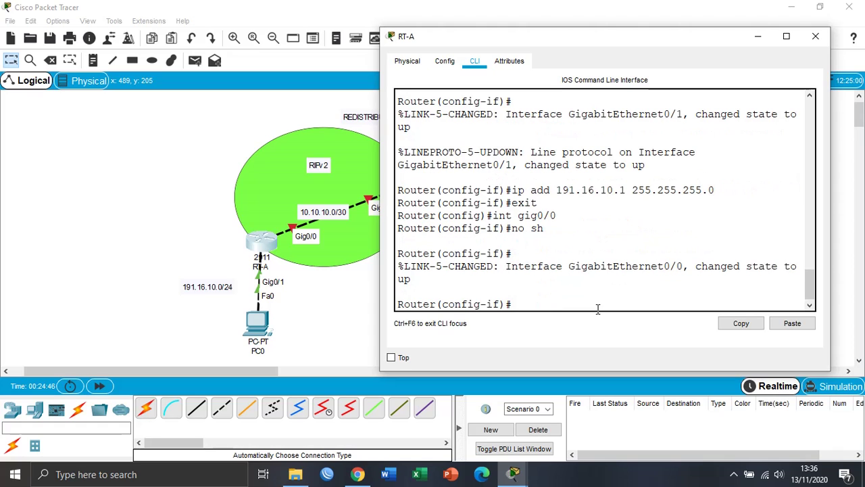
Step: Assign IP address 10.10.10.1 with mask 255.255.255.252 to RT-A's gig0/0 interface, exit interface mode, and close the router window
type("ip add 10.")
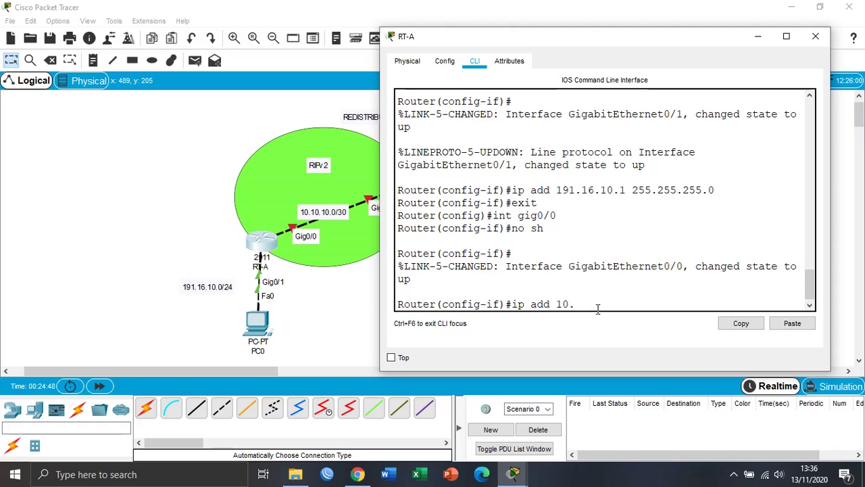
type("10.10.1 255.255.255.252")
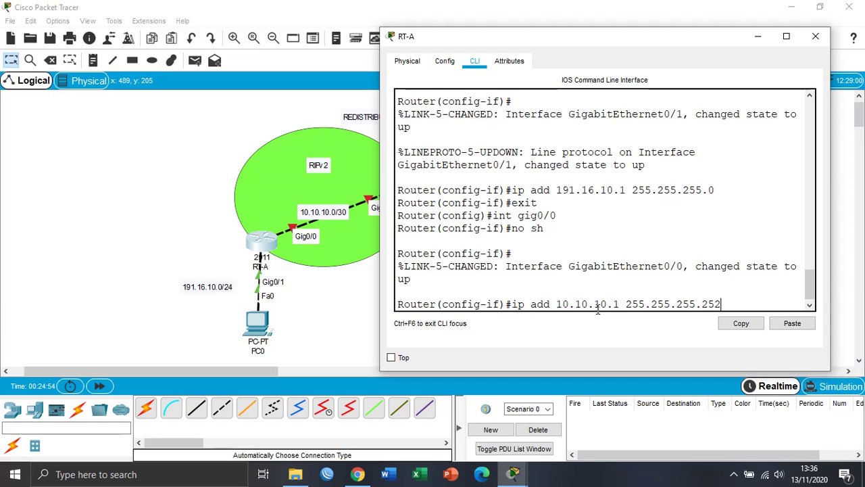
key("Return")
type("exit")
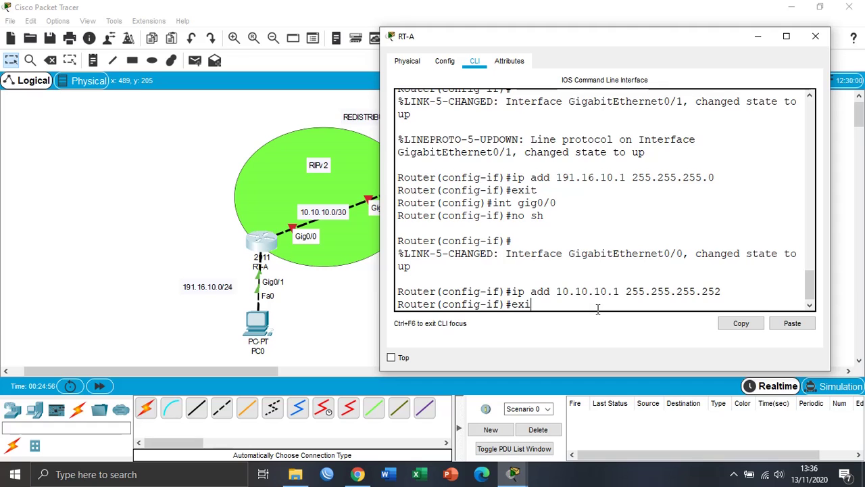
key("Return")
left_click(815, 36)
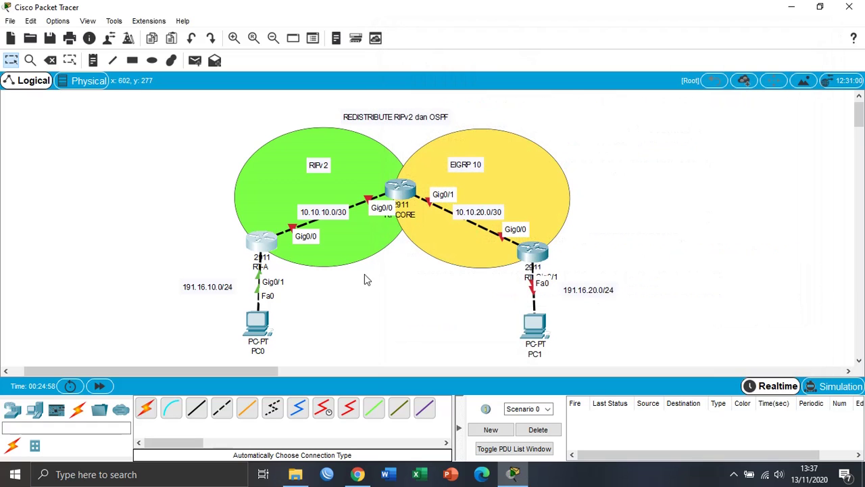
Step: Give PC0 the static IPv4 address 191.16.10.2 with subnet mask 255.255.255.0
left_click(260, 323)
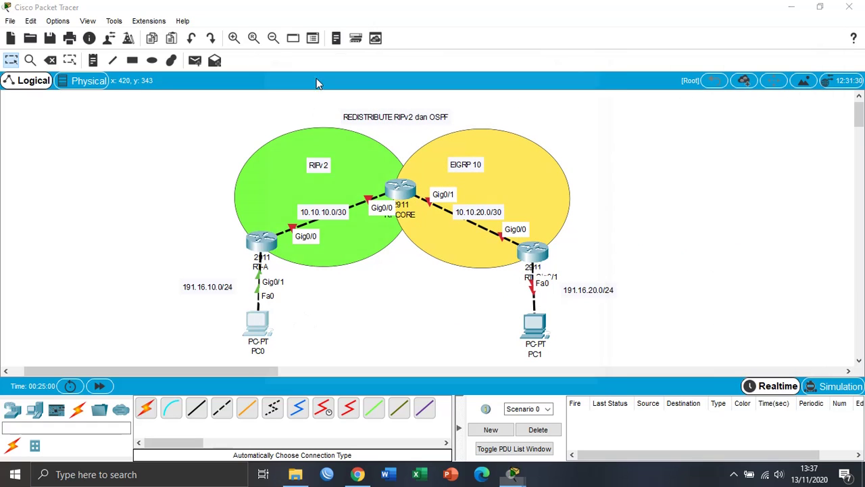
left_click_drag(446, 62, 547, 55)
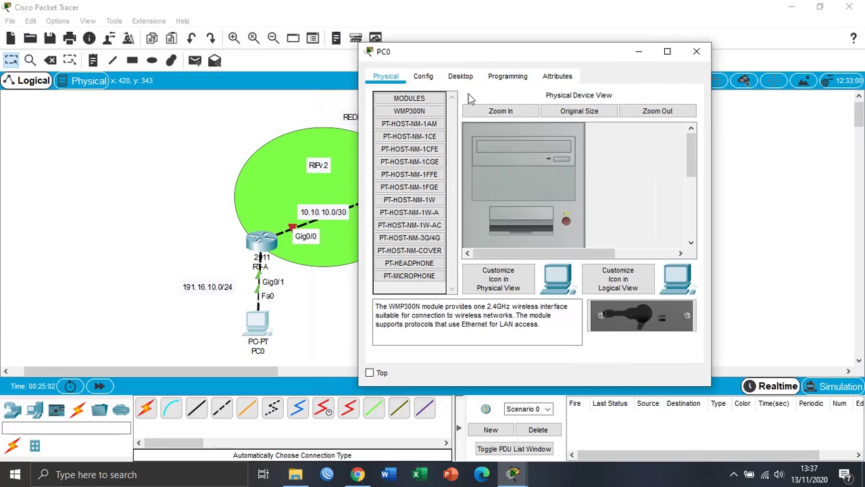
left_click(460, 76)
left_click(410, 117)
left_click(496, 165)
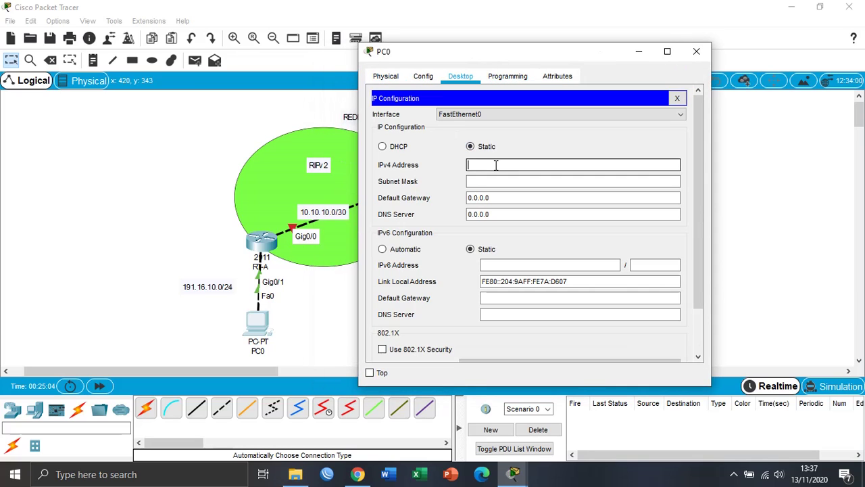
type("191.16")
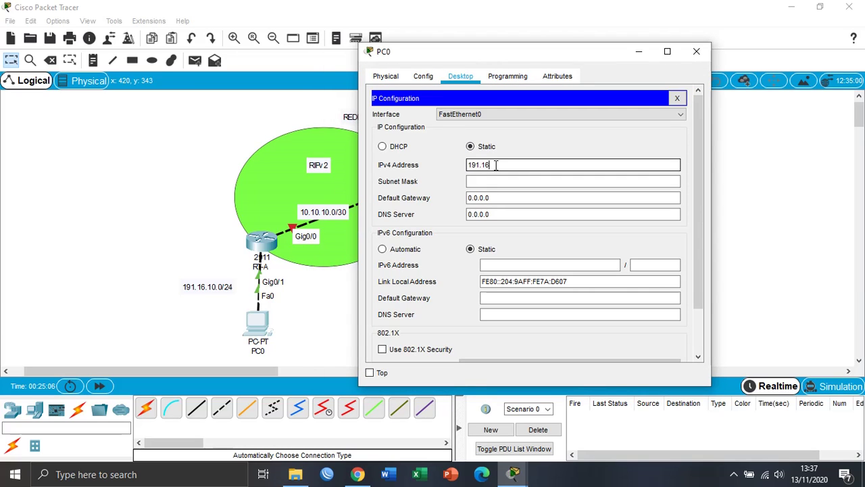
type(".10.2")
key("Tab")
key("Right")
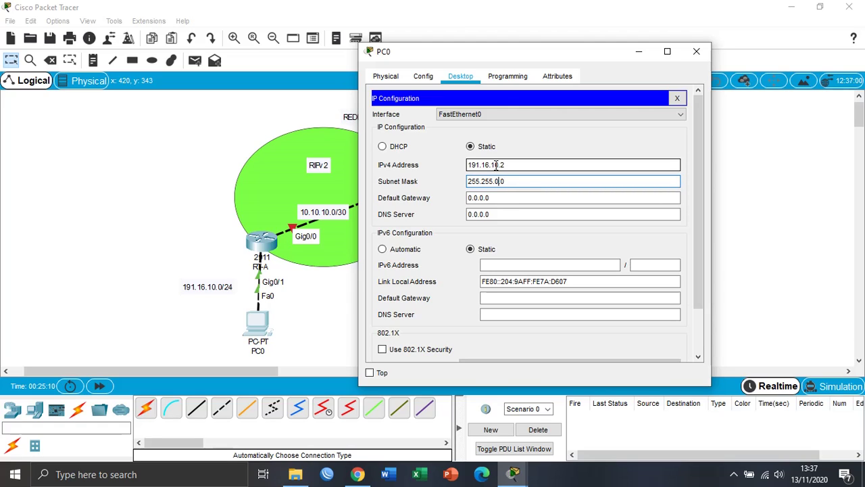
key("BackSpace")
type("255.")
Step: Set PC0's default gateway to 191.16.10.1 and close its configuration window
key("Tab")
type("191.")
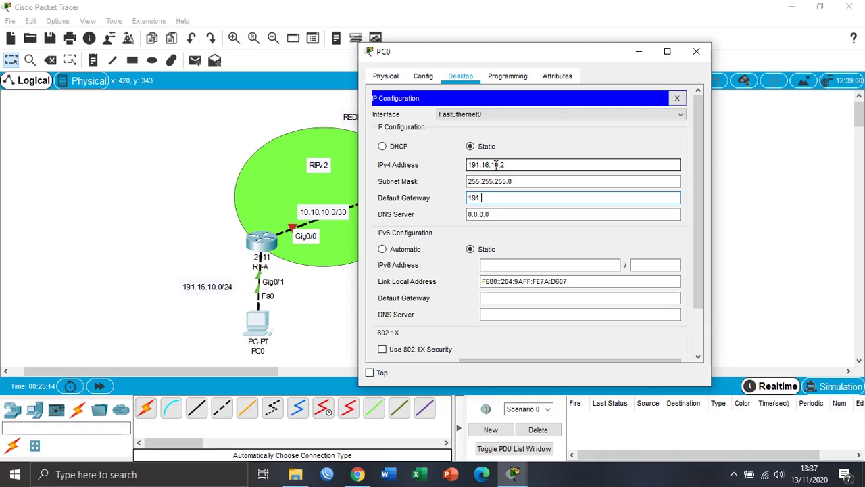
type("16.10.1")
key("Tab")
left_click(696, 51)
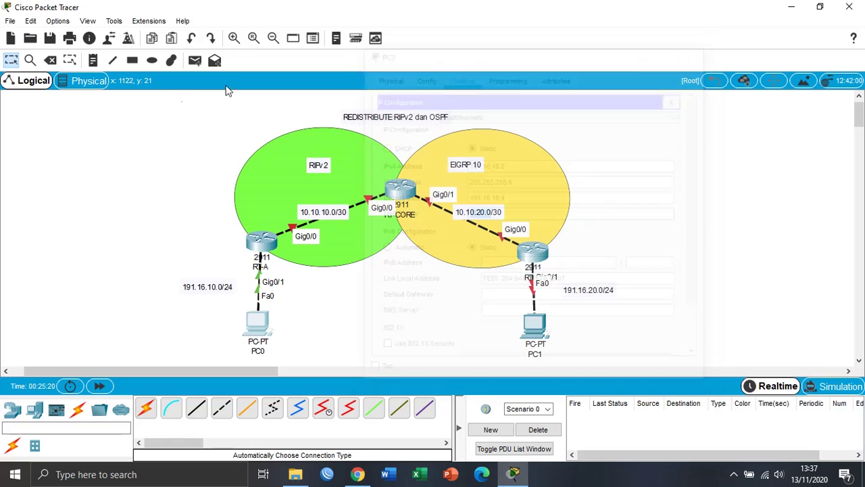
Step: Test connectivity with a simple PDU from RT-A to PC0, and delete the test scenario
left_click(195, 61)
left_click(261, 243)
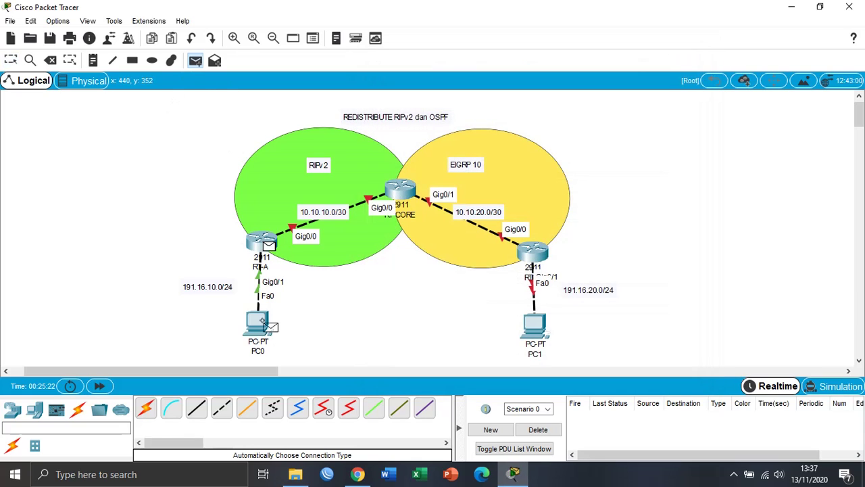
left_click(258, 325)
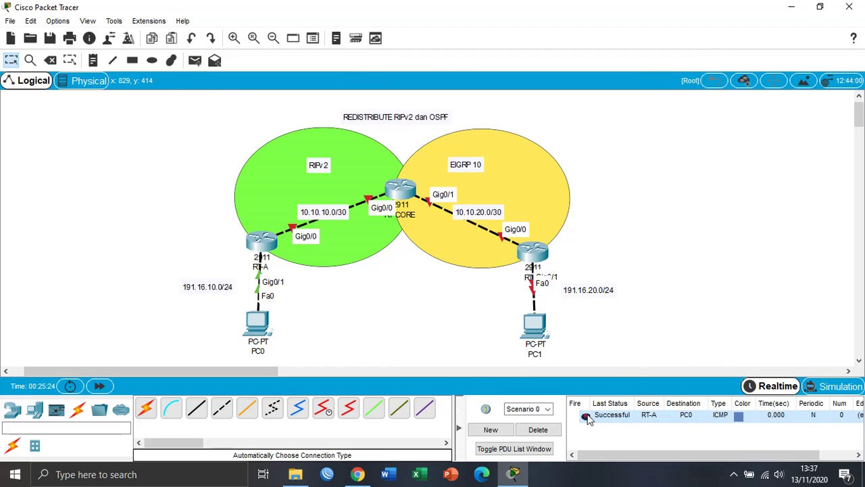
left_click(538, 429)
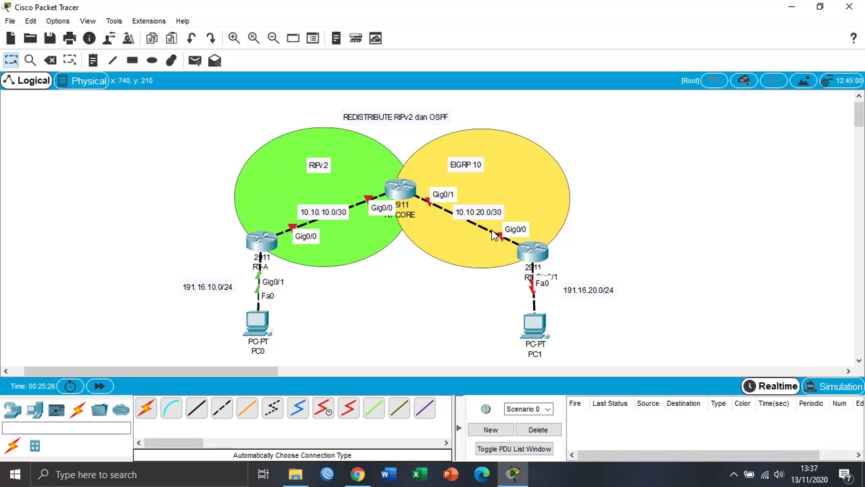
Step: Open RT-B's command line interface and arrange its window and the workspace so both the prompt and the EIGRP side stay visible
left_click(543, 256)
left_click_drag(376, 58, 174, 49)
left_click(153, 71)
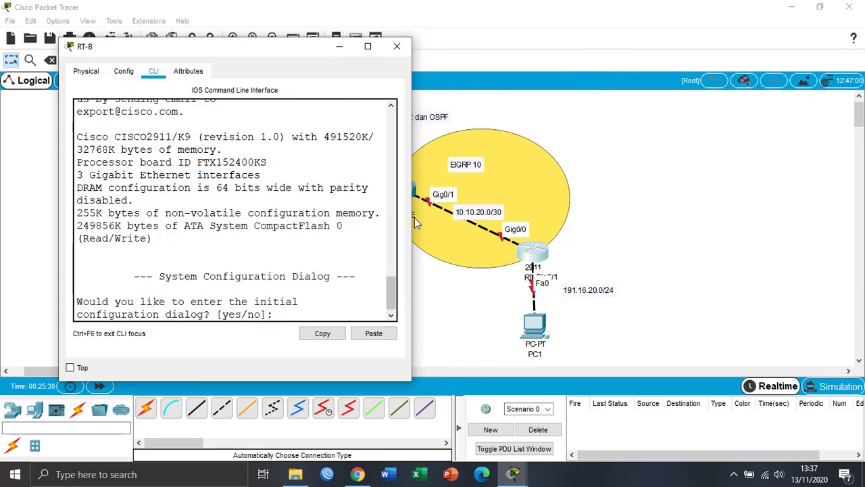
left_click_drag(411, 218, 468, 218)
left_click_drag(298, 52, 224, 42)
left_click(447, 355)
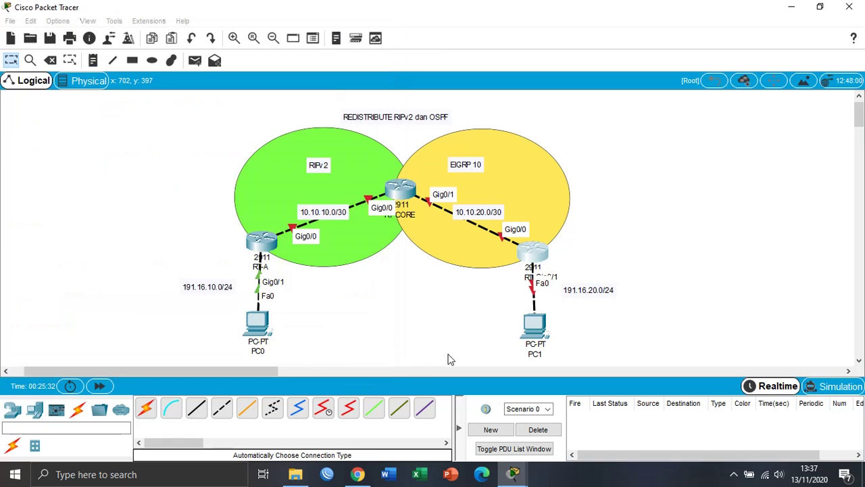
left_click_drag(272, 367, 219, 363)
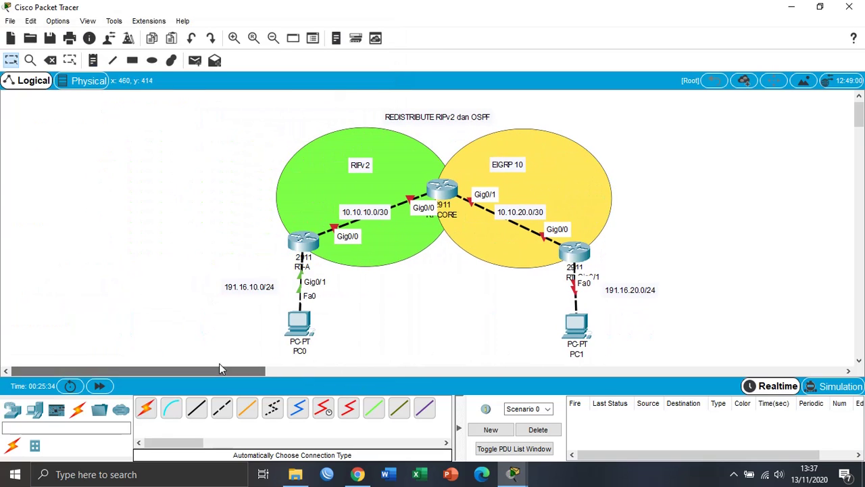
left_click(579, 255)
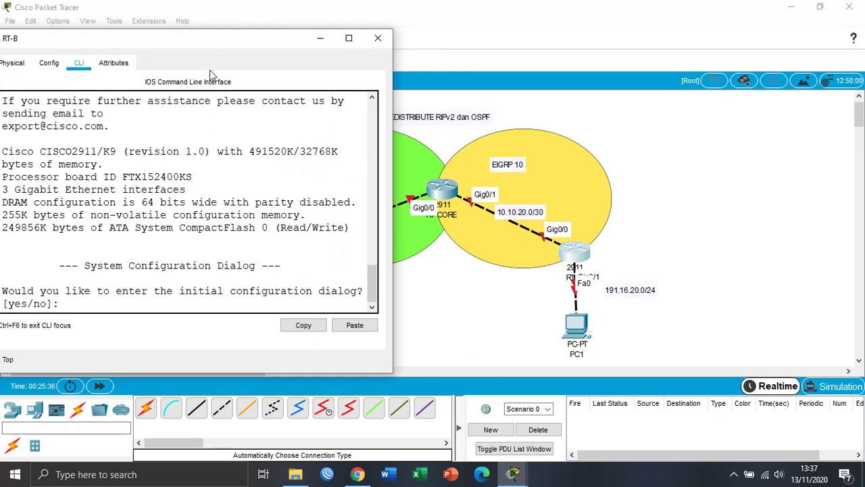
left_click_drag(211, 43, 270, 42)
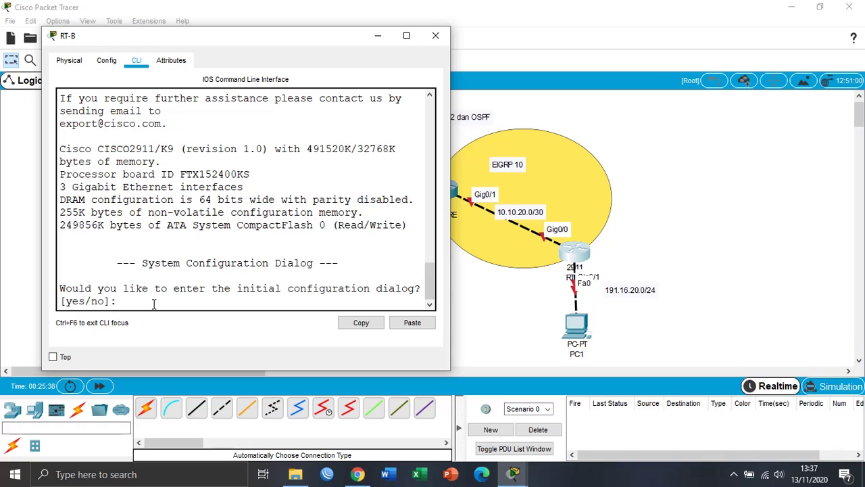
Step: Decline the initial configuration dialog on RT-B and enter global configuration mode
type("no")
key("Return")
key("Return")
type("ena")
key("Return")
type("conf t")
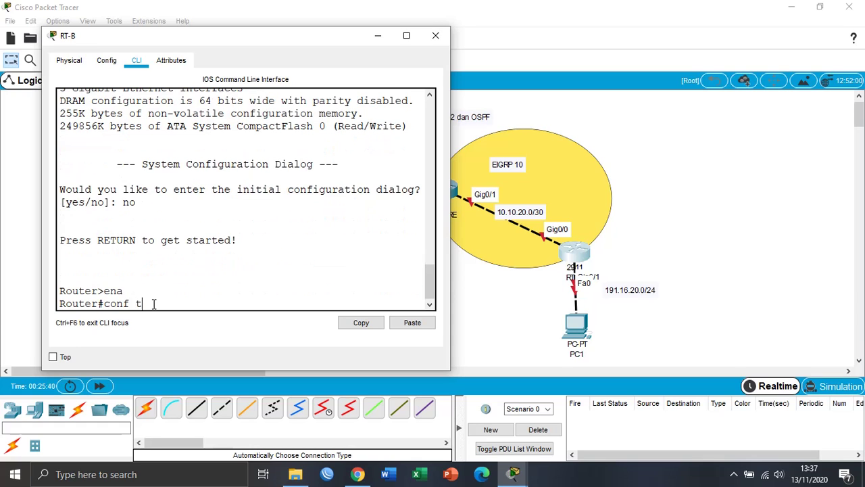
key("Return")
Step: Enable RT-B's gig0/1 interface, and move PC1 slightly lower in the topology to uncover the link labels
type("int gig")
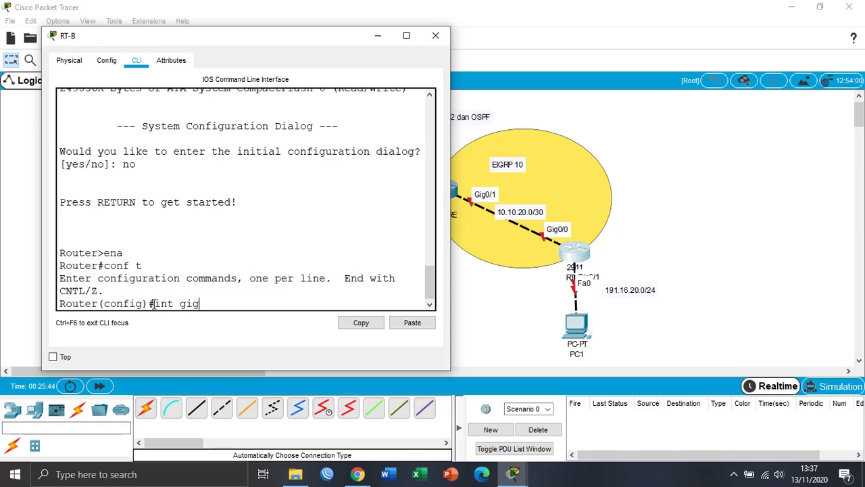
type("0/1")
key("Return")
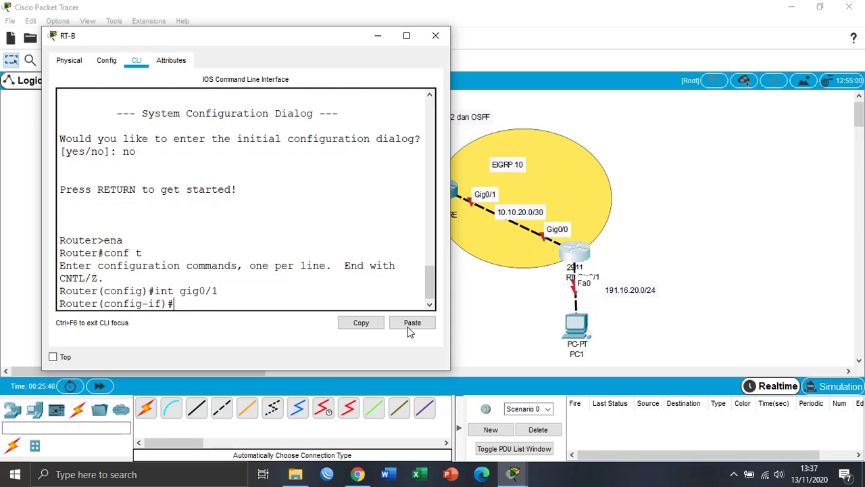
mouse_move(586, 331)
left_mouse_down()
mouse_move(587, 349)
mouse_move(576, 344)
left_mouse_up()
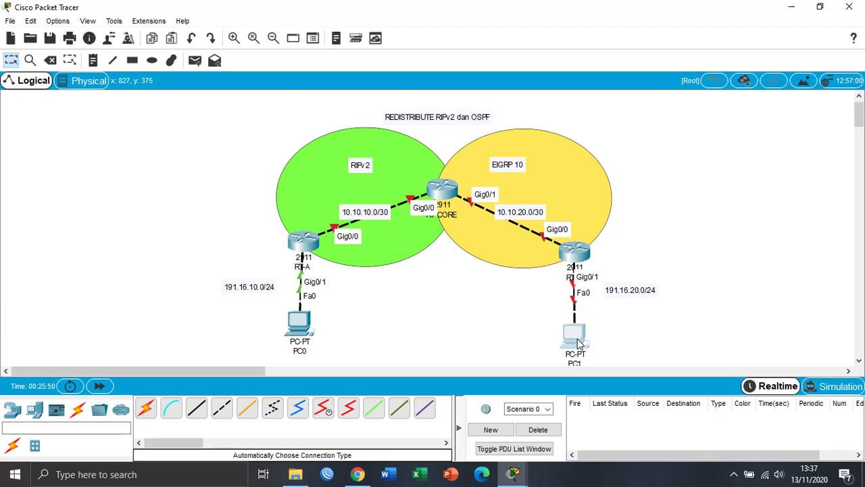
left_click(578, 255)
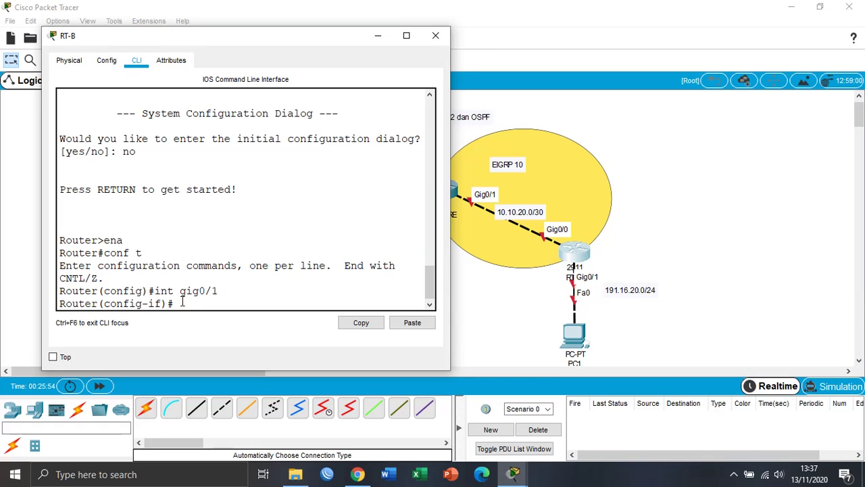
type("no sh")
key("Return")
key("Return")
Step: Assign IP address 191.16.20.1 with mask 255.255.255.0 to RT-B's gig0/1 interface, exit interface mode, and minimize the router window
type("ip")
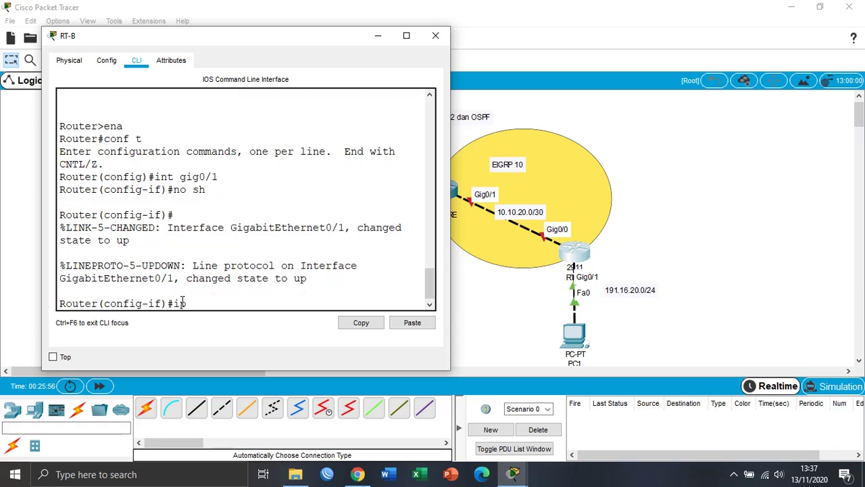
type(" add 191.16.20.1 2")
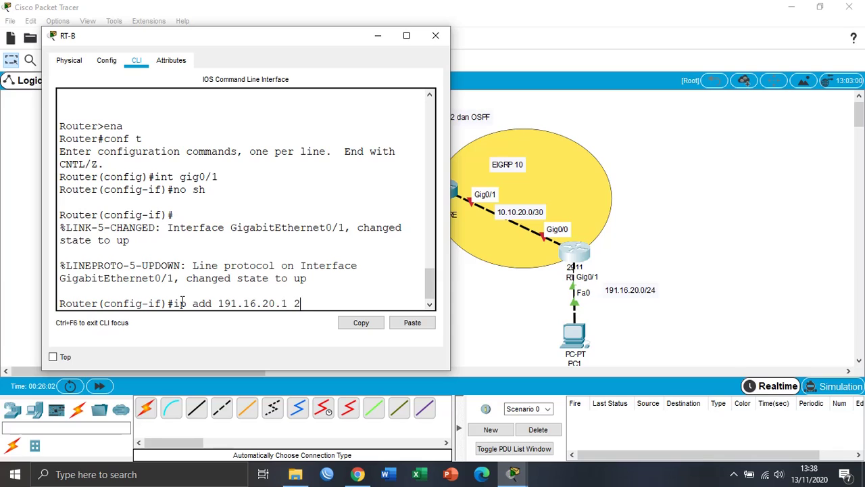
type("55.255.255.0")
key("Return")
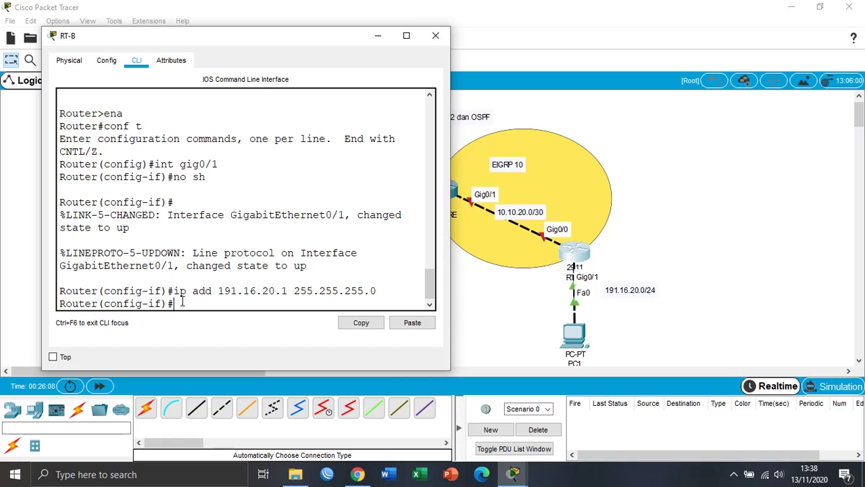
type("ex")
key("Return")
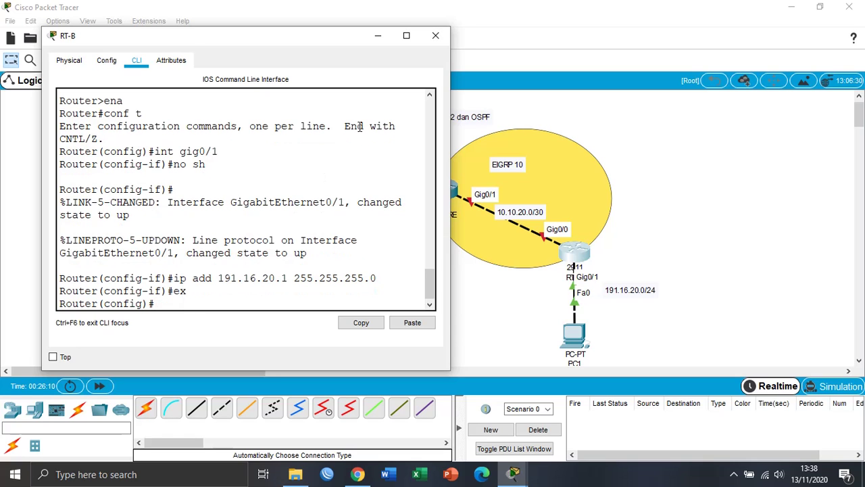
left_click(378, 36)
Step: Give PC1 the static IPv4 address 191.16.20.2 with subnet mask 255.255.255.0
left_click(574, 335)
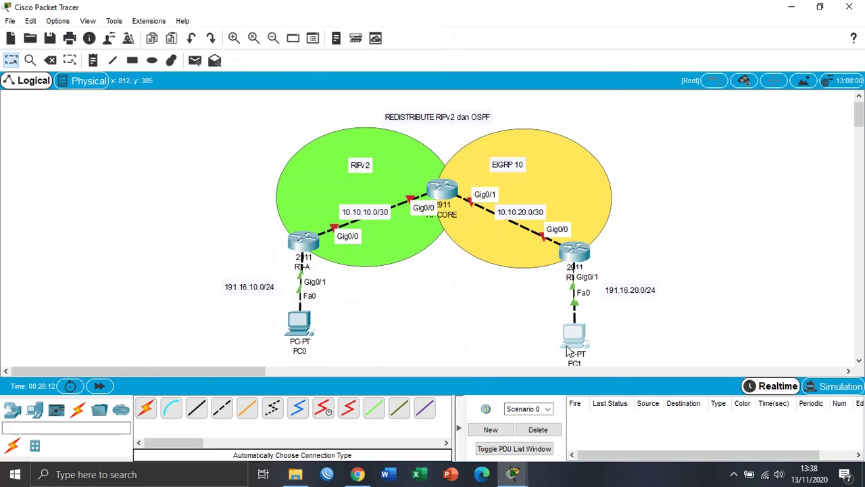
left_click_drag(372, 68, 200, 70)
left_click(201, 71)
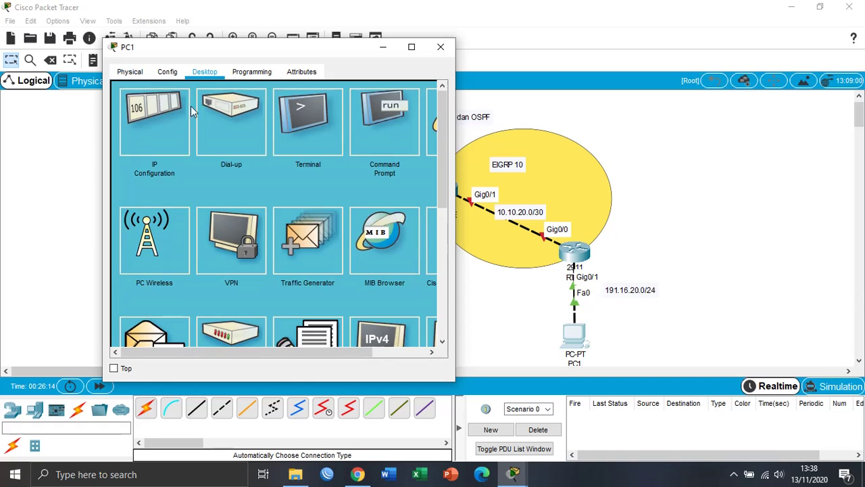
left_click(189, 107)
left_click(243, 163)
type("191")
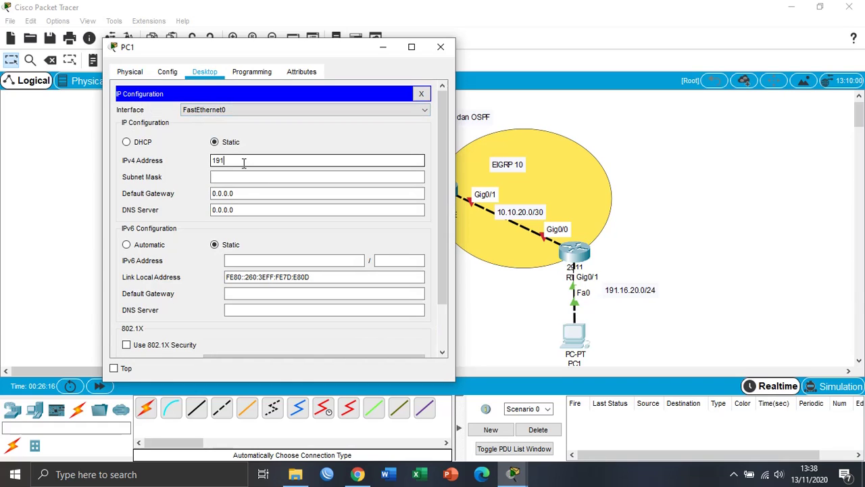
type(".16.20.2")
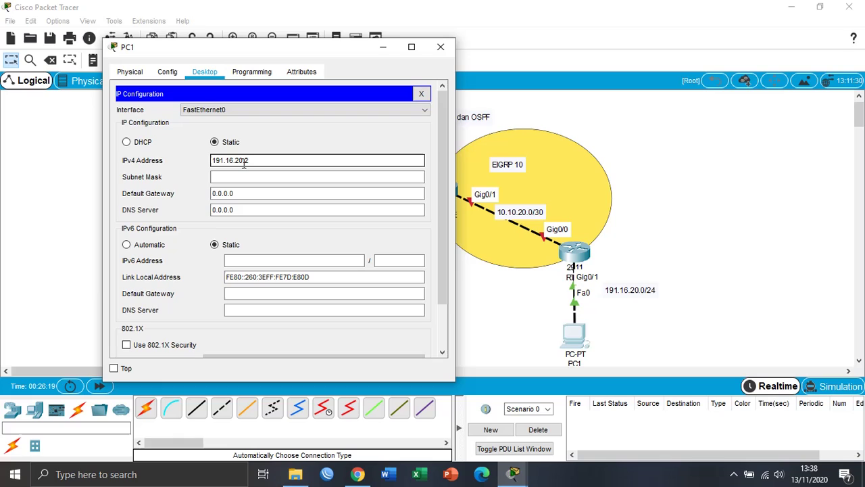
double_click(245, 164)
key("ctrl+c")
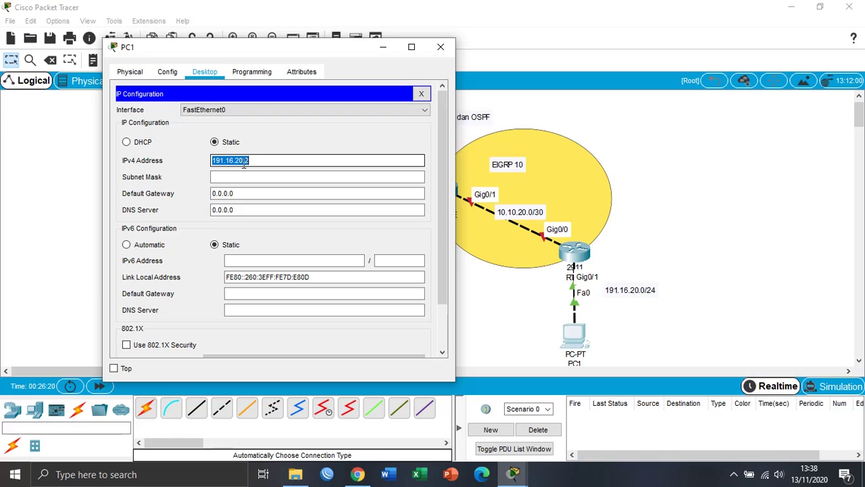
key("Tab")
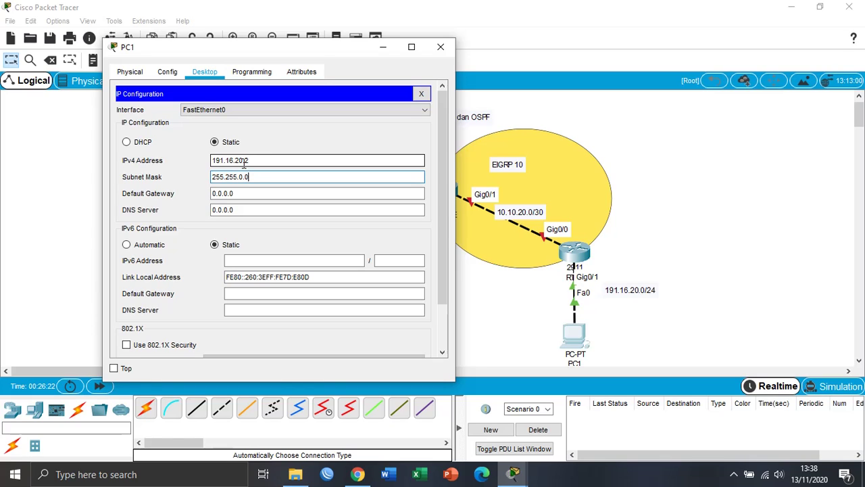
key("BackSpace")
type("255.")
Step: Set PC1's default gateway to 191.16.20.1 and close its configuration window
key("Tab")
key("ctrl+v")
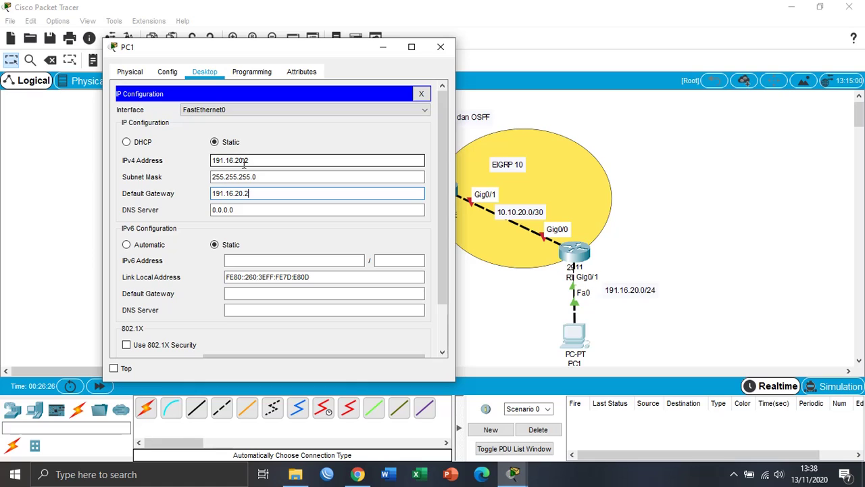
key("Tab")
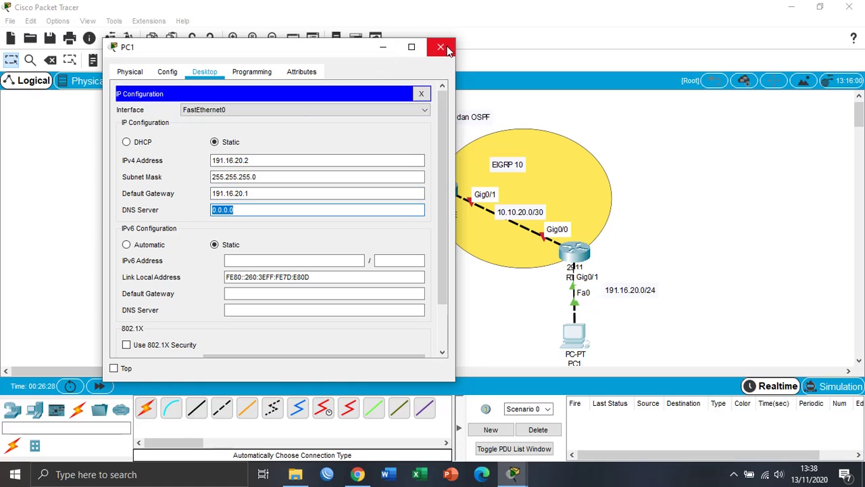
left_click(440, 47)
Step: Test connectivity with a simple PDU from PC1 to RT-B, and delete the test scenario
left_click(195, 60)
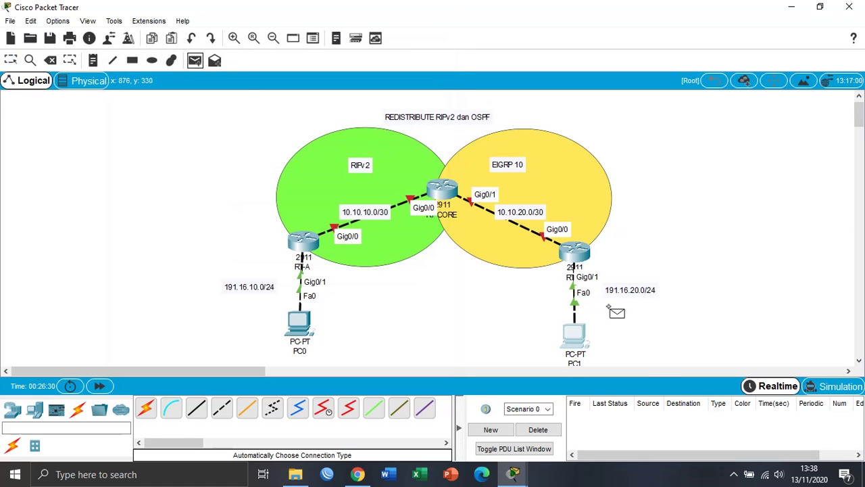
left_click(575, 334)
left_click(577, 266)
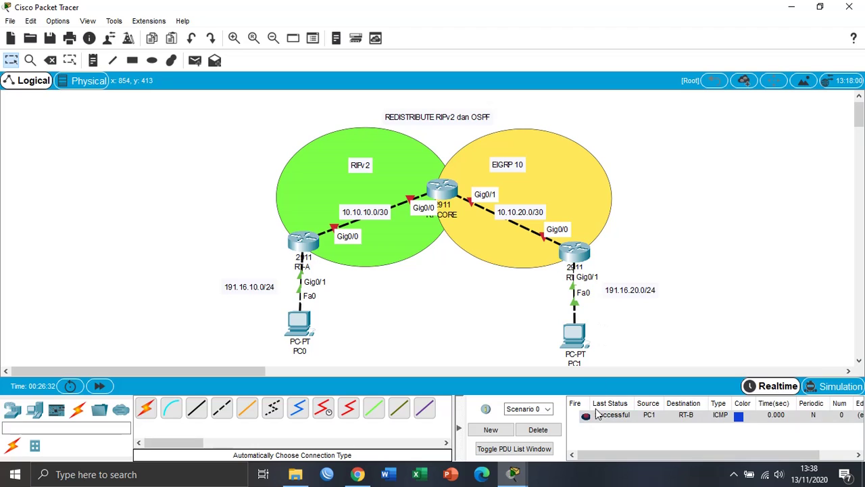
left_click(538, 431)
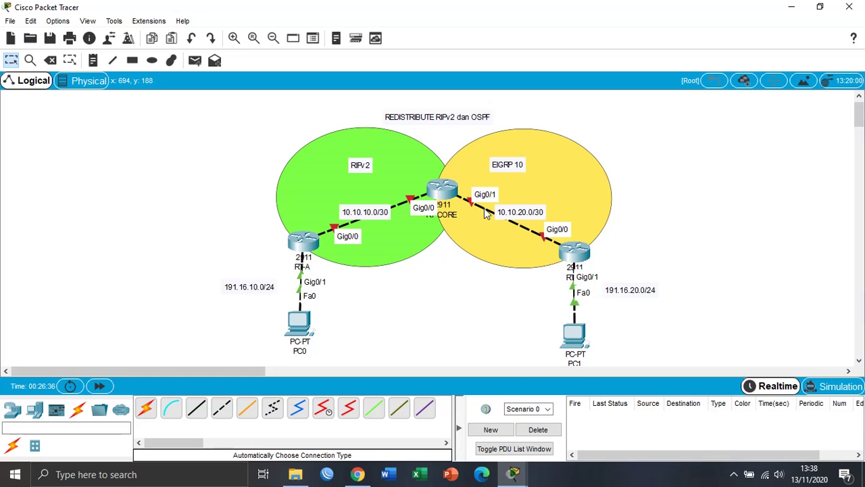
Step: Reopen RT-B's command line and enable its gig0/0 interface
left_click(576, 253)
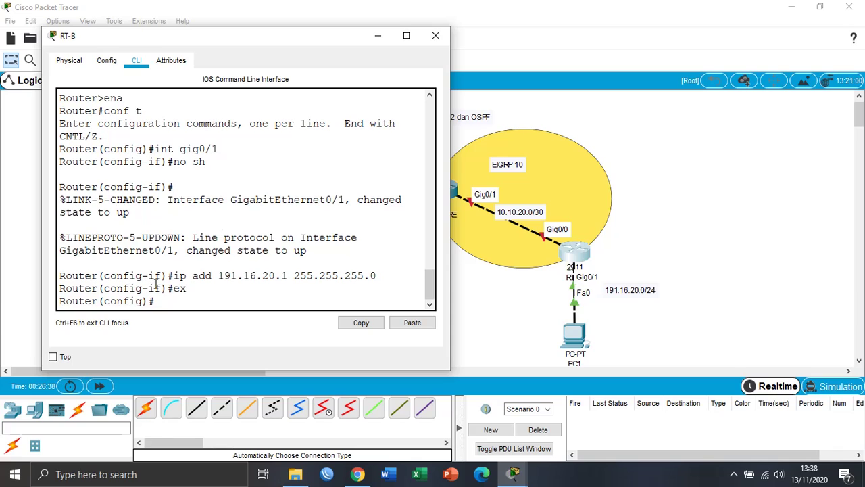
type("int gig0/0")
key("Return")
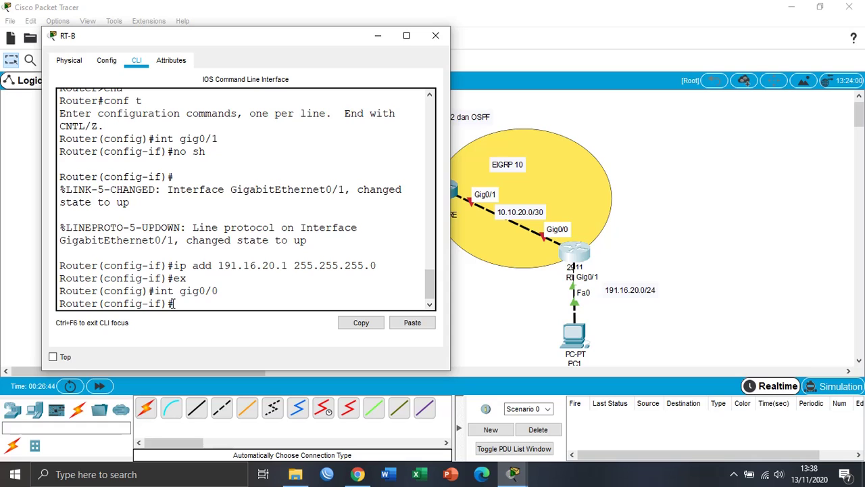
type("no sh")
key("Return")
Step: Assign IP address 10.10.20.1 with mask 255.255.255.252 to RT-B's gig0/0 interface, exit interface mode, and close the router window
type("ip")
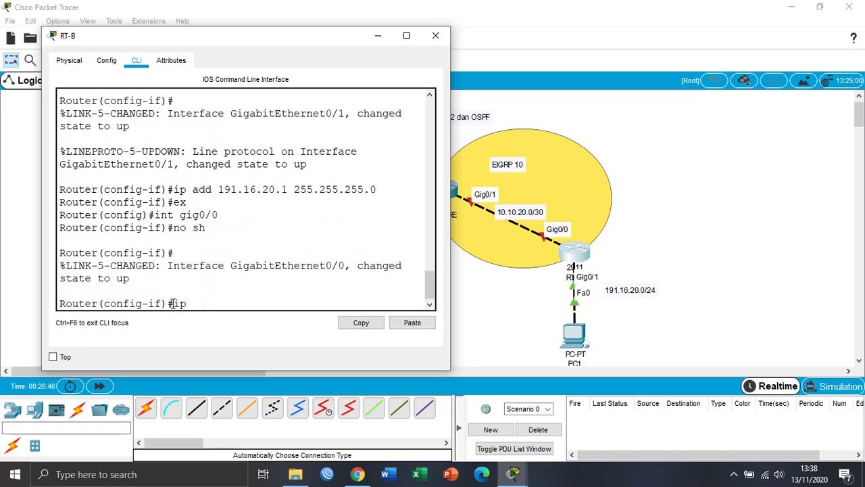
type(" add 10.10.20.1 255.255")
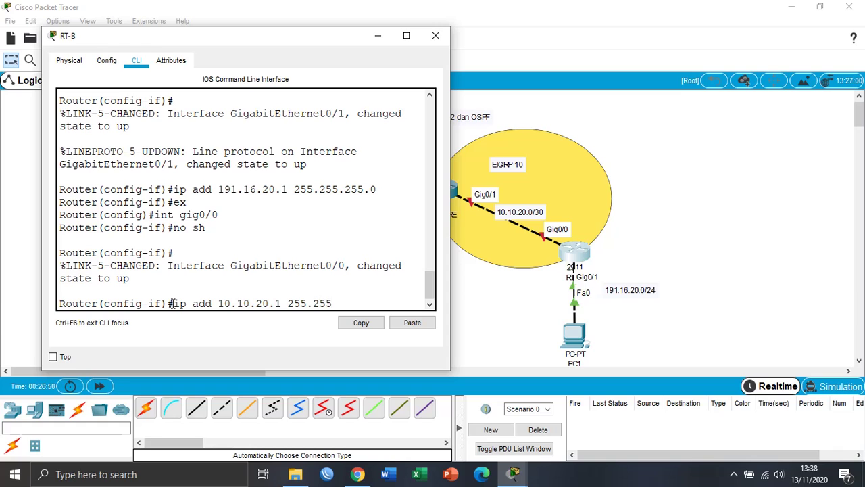
type(".255.252")
key("Return")
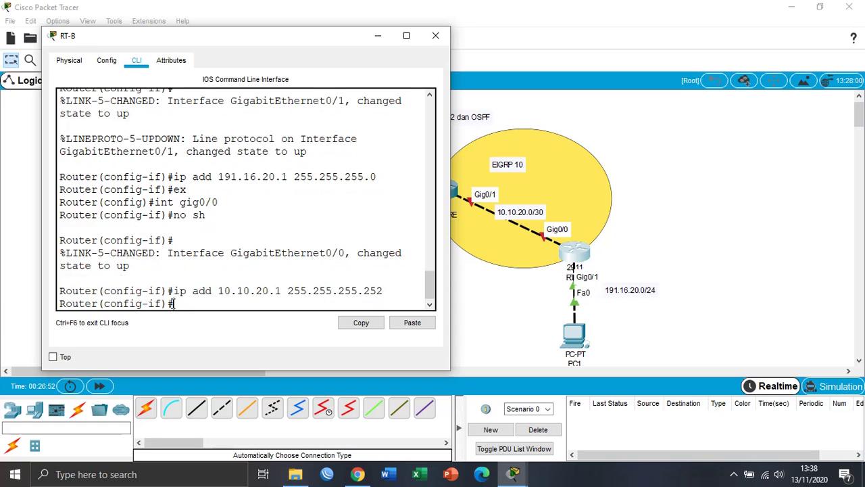
type("exit")
key("Return")
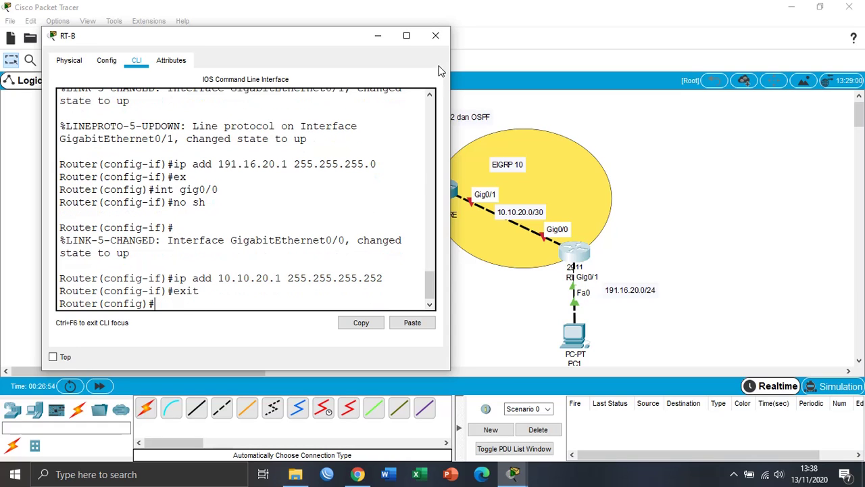
left_click(436, 34)
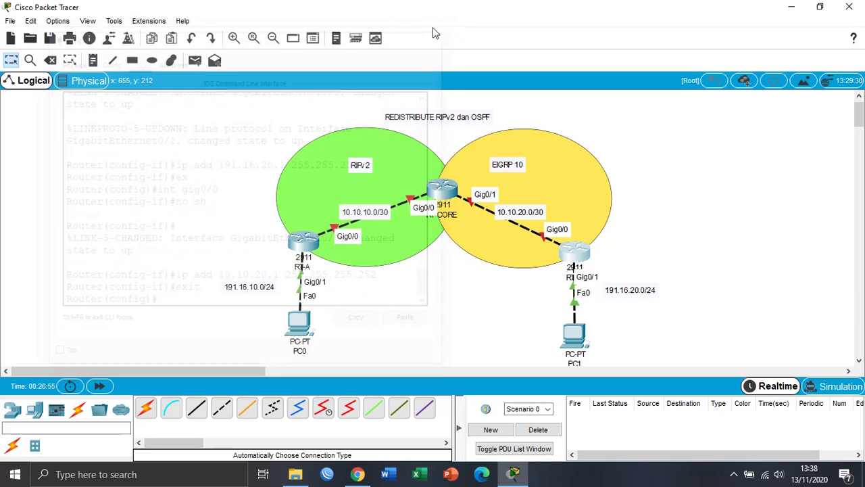
Step: Open RT-CORE's command line interface and place its window beside the topology
left_click(450, 193)
left_click_drag(399, 63, 370, 57)
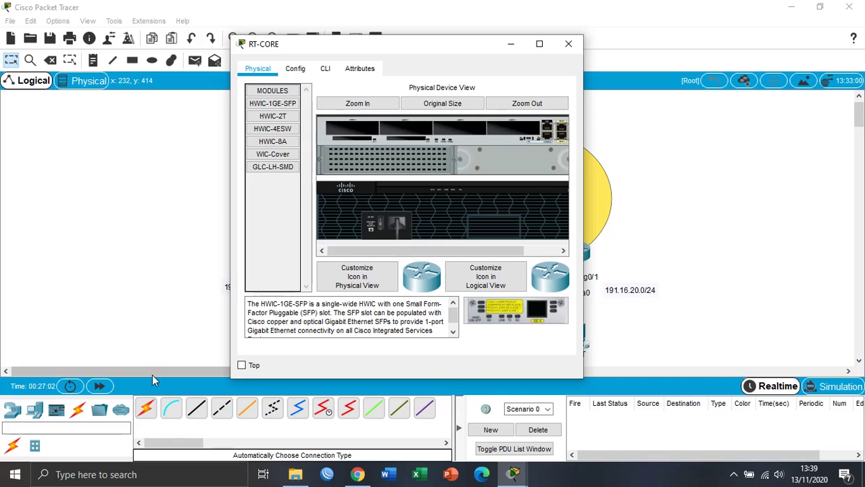
left_click_drag(146, 375, 201, 371)
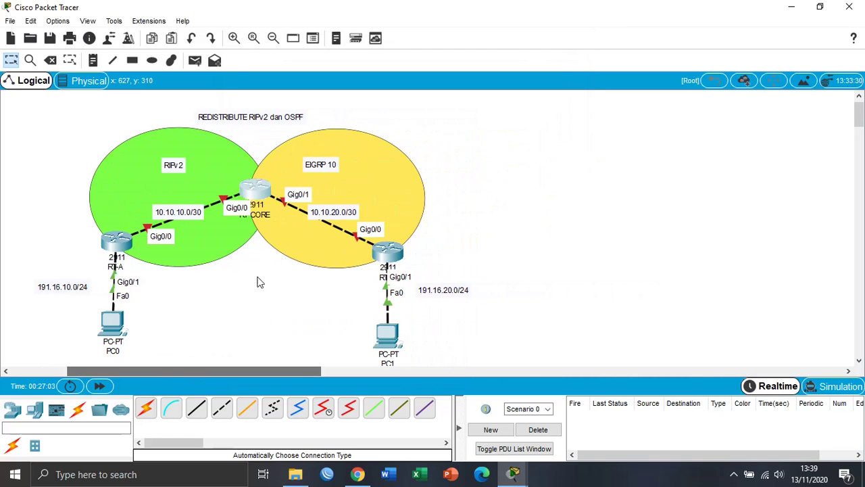
left_click(262, 193)
left_click_drag(380, 59, 560, 62)
left_click(503, 74)
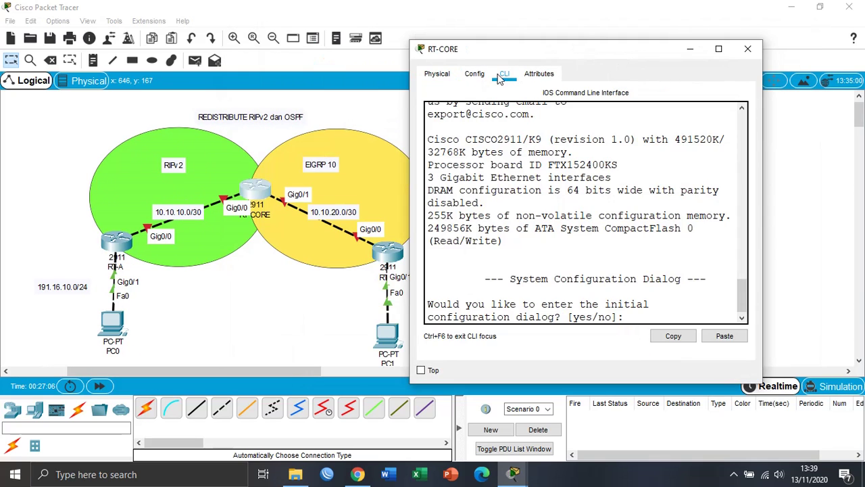
Step: Widen the RT-CORE window, decline the initial configuration dialog, and enter global configuration mode
left_click_drag(764, 139, 835, 139)
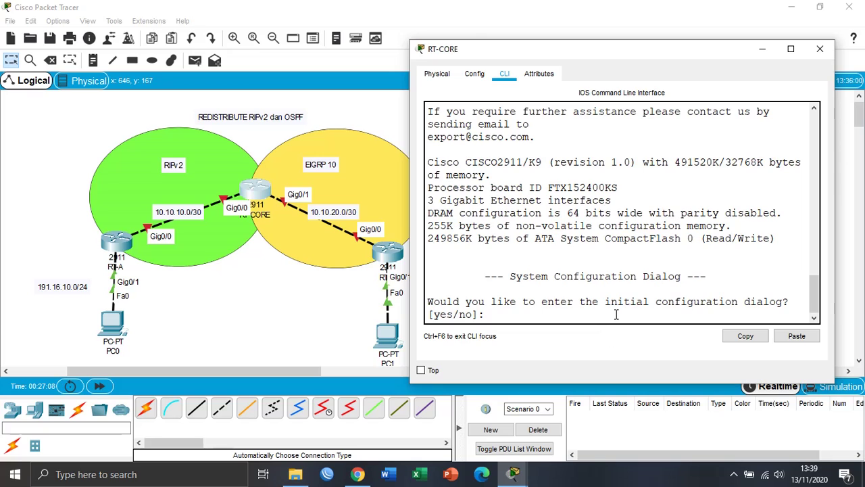
type("no")
key("Return")
key("Return")
type("ena")
key("Return")
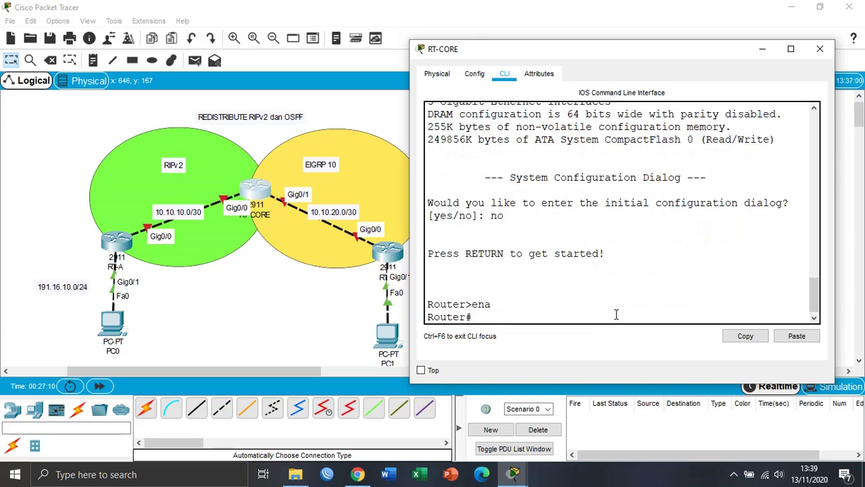
type("conf t")
key("Return")
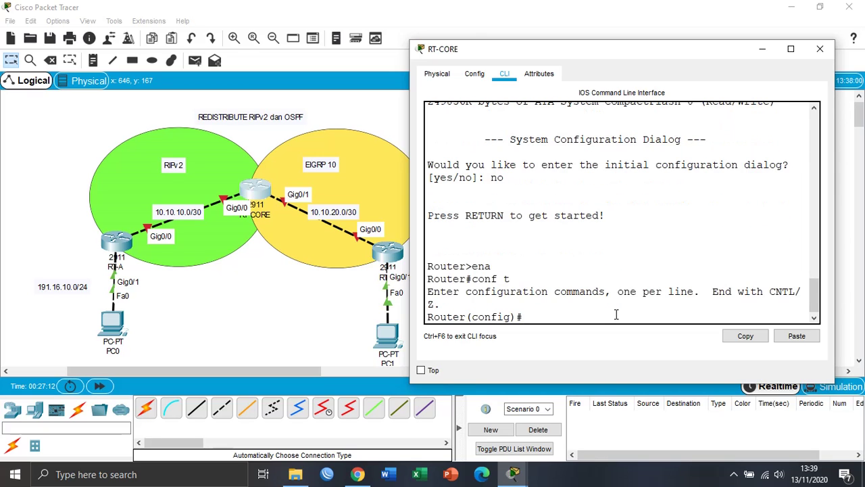
Step: Enable RT-CORE's gig0/1 interface
type("int gig0/1")
key("Return")
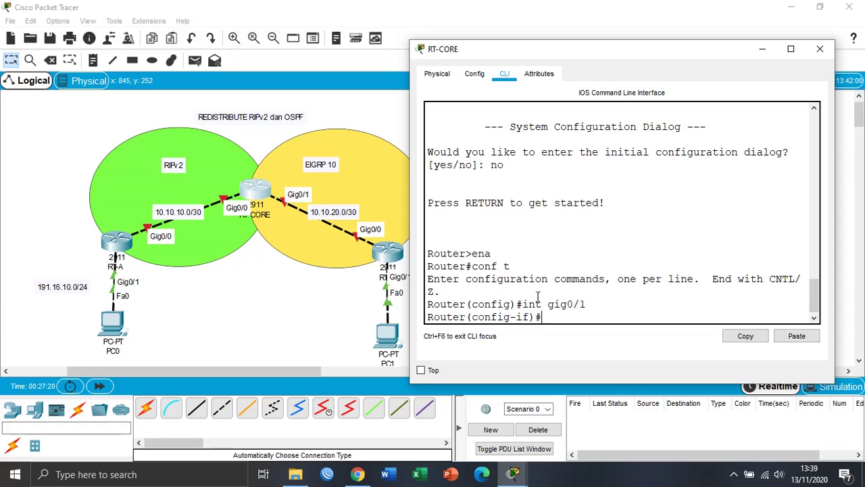
type("i")
key("BackSpace")
type("no sh")
key("Return")
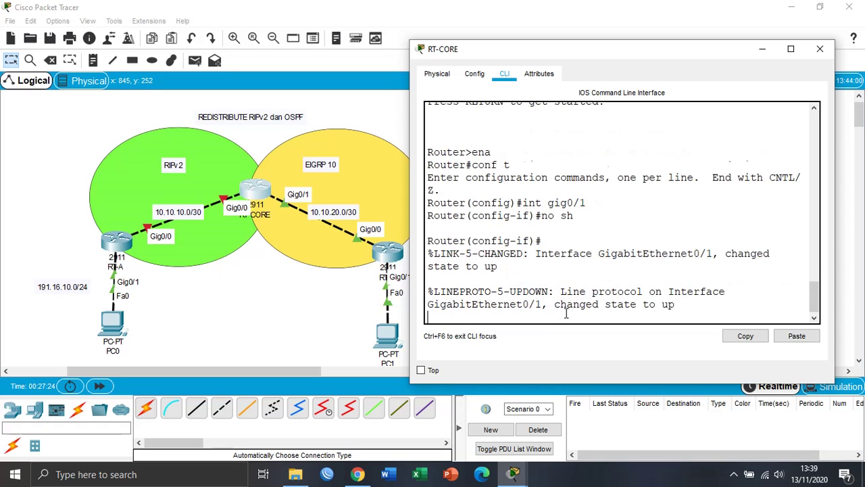
Step: Assign IP address 10.10.20.2 with mask 255.255.255.252 to RT-CORE's gig0/1 interface, and exit interface mode
type("ip add")
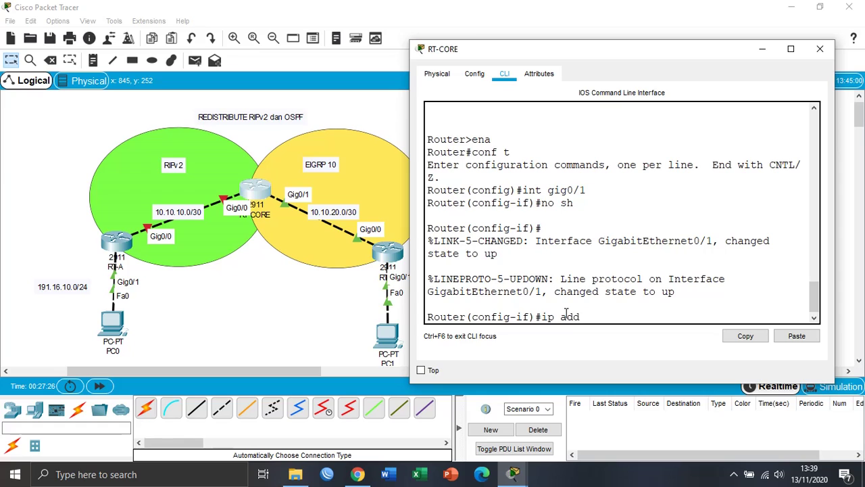
type(" 10.10.20.1")
type(" 255")
key("BackSpace")
key("BackSpace")
type("2 255.2")
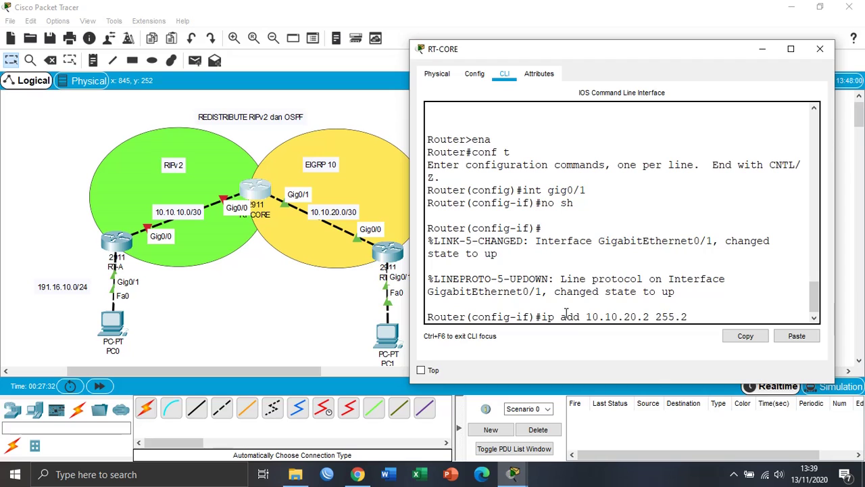
type("55.255.252")
key("Return")
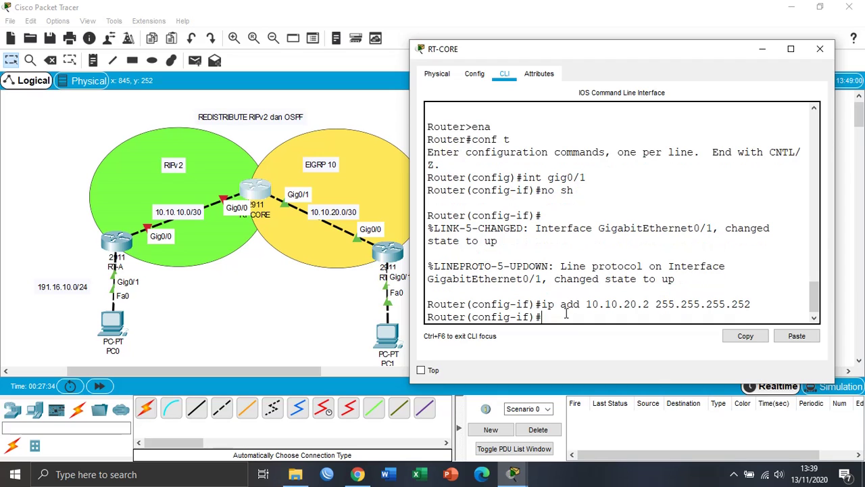
type("exit")
key("Return")
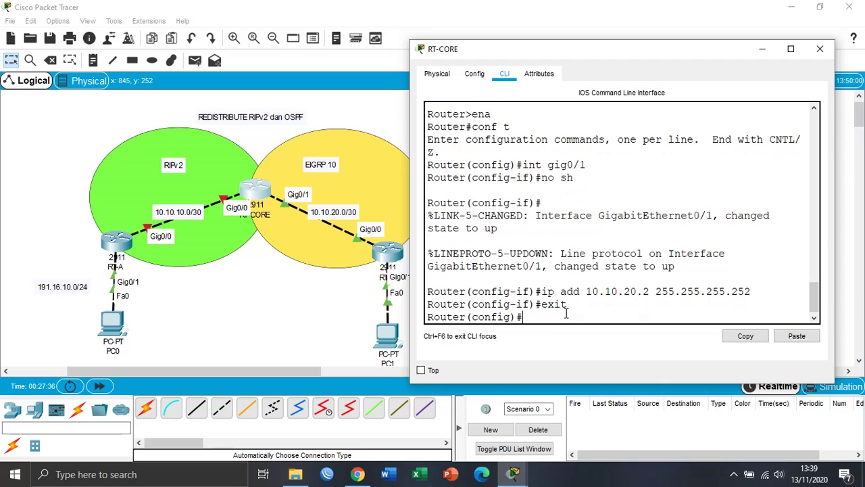
Step: Enable RT-CORE's gig0/0 interface
key("Up")
key("Up")
key("Up")
key("Up")
key("BackSpace")
type("0")
key("Return")
type("nfig-if)#n")
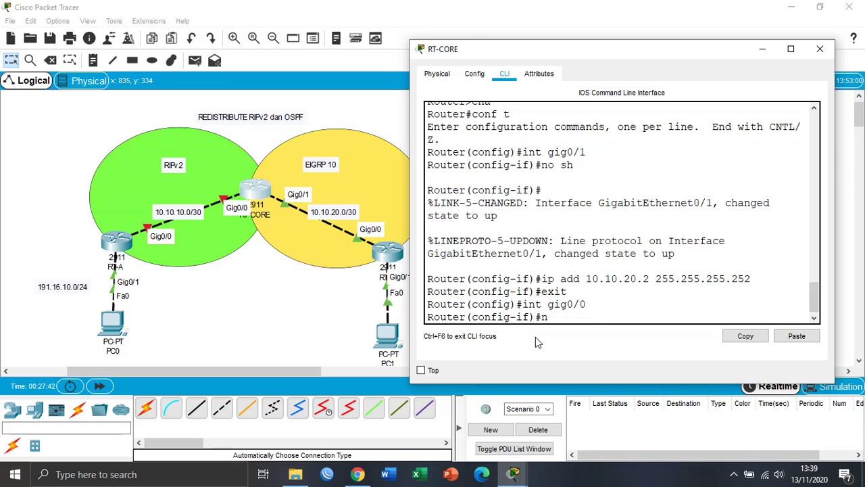
type("o sh")
key("Return")
Step: Assign IP address 10.10.10.2 with mask 255.255.255.252 to RT-CORE's gig0/0 interface, exit interface mode, and minimize the router window
type("onfig-if)#i")
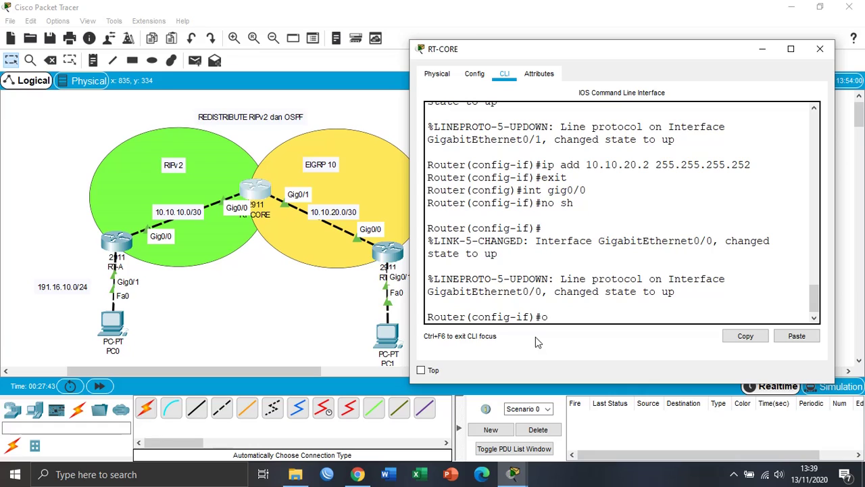
type("p add 10.10.10.2")
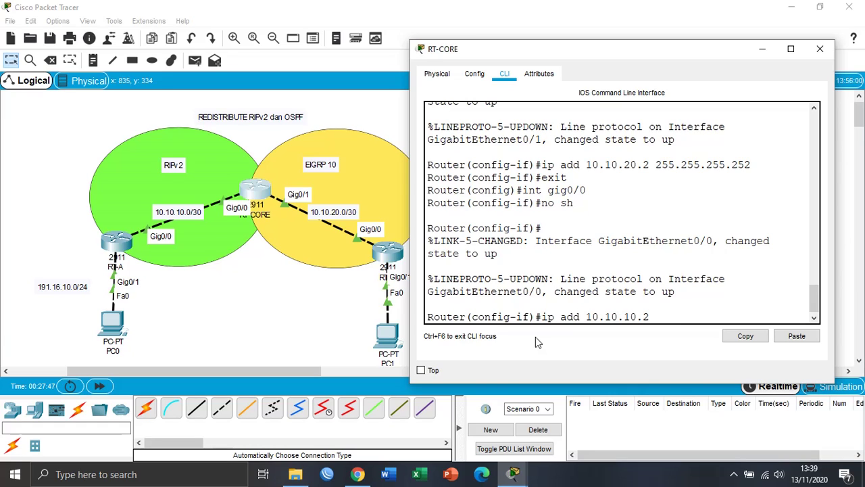
type(" 255.255.255.252")
key("Return")
type("ex")
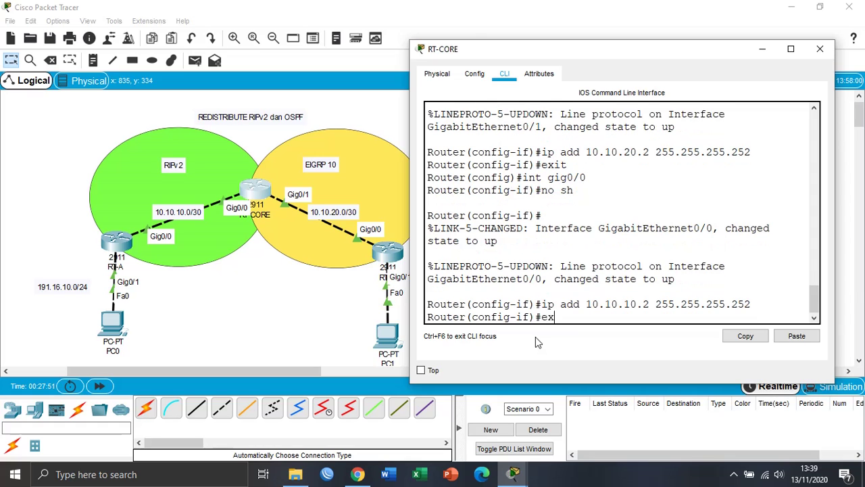
key("Return")
left_click(762, 48)
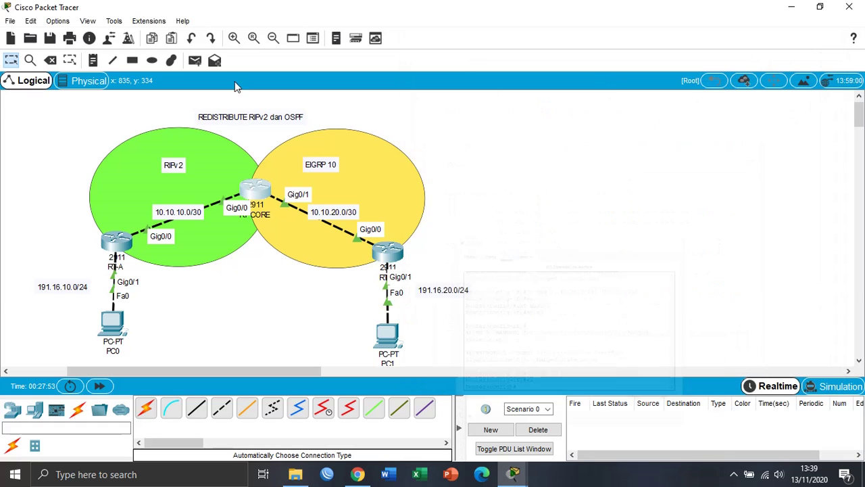
Step: Test connectivity with a simple PDU from RT-A to RT-CORE, and fire it again
left_click(196, 60)
left_click(116, 242)
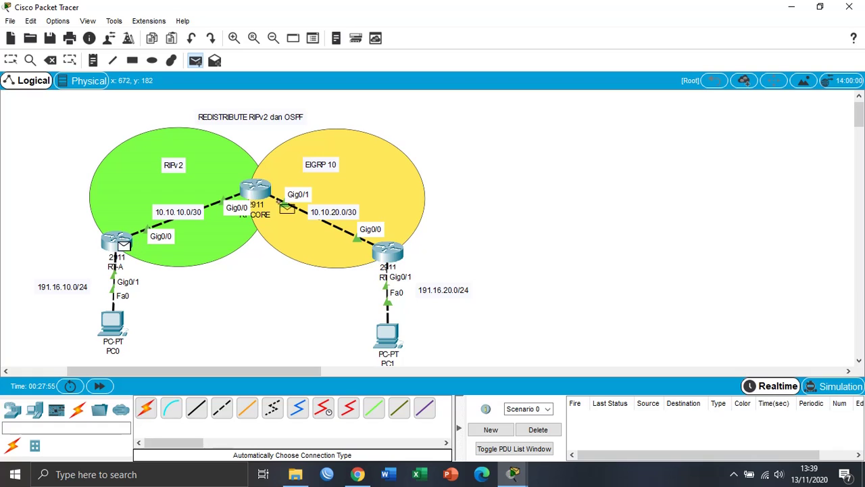
left_click(271, 192)
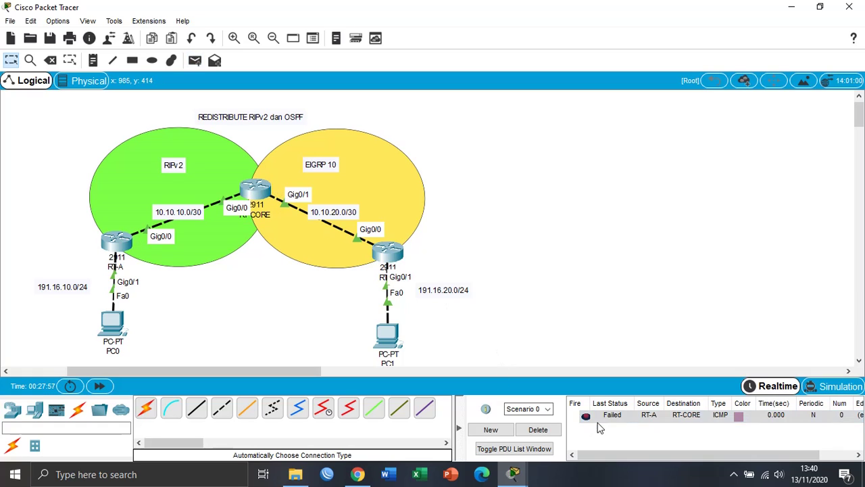
left_click(587, 415)
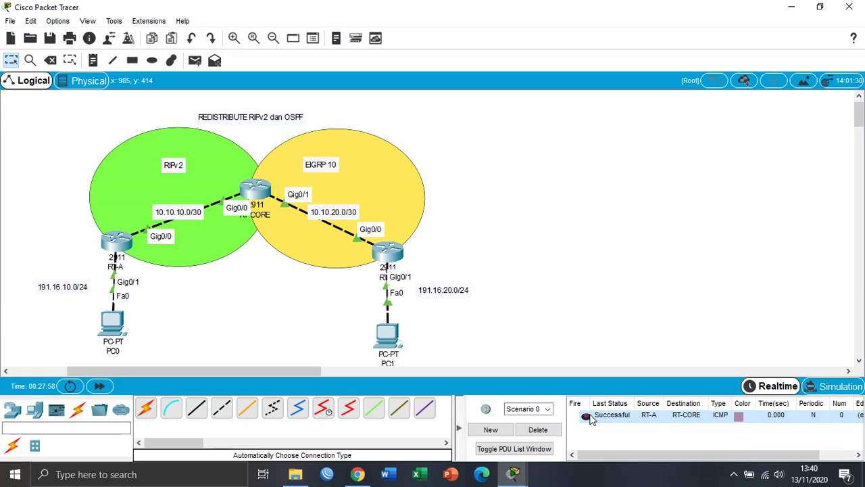
Step: Test connectivity with a simple PDU from RT-B to RT-CORE, and delete the test scenario
left_click(194, 61)
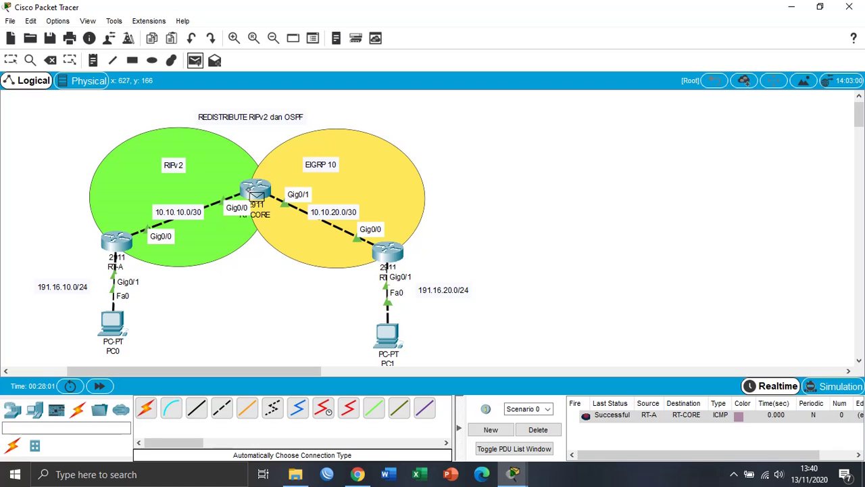
left_click(257, 196)
left_click(391, 253)
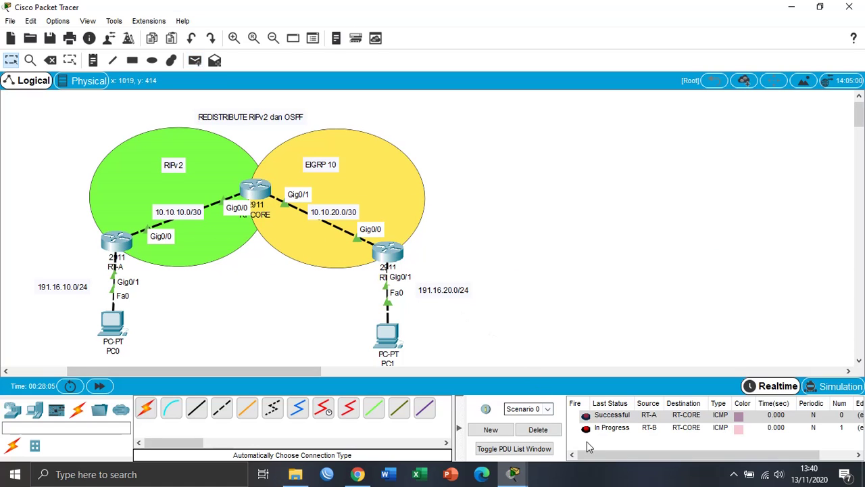
left_click(586, 428)
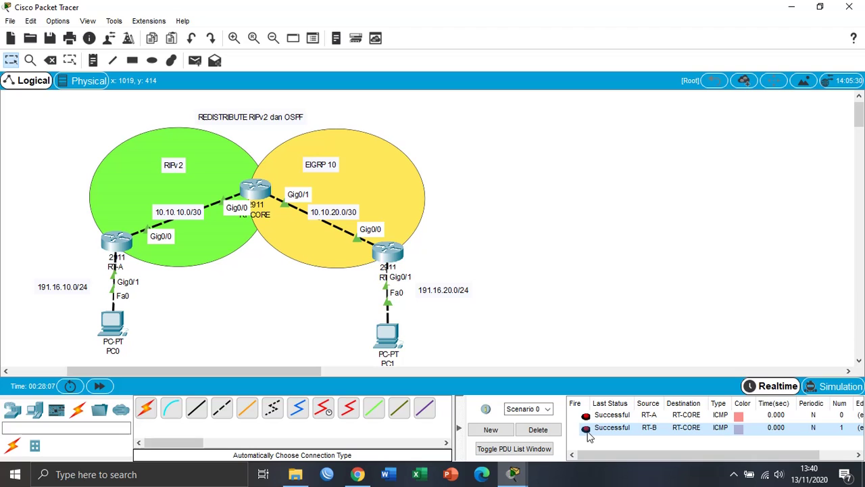
left_click(540, 430)
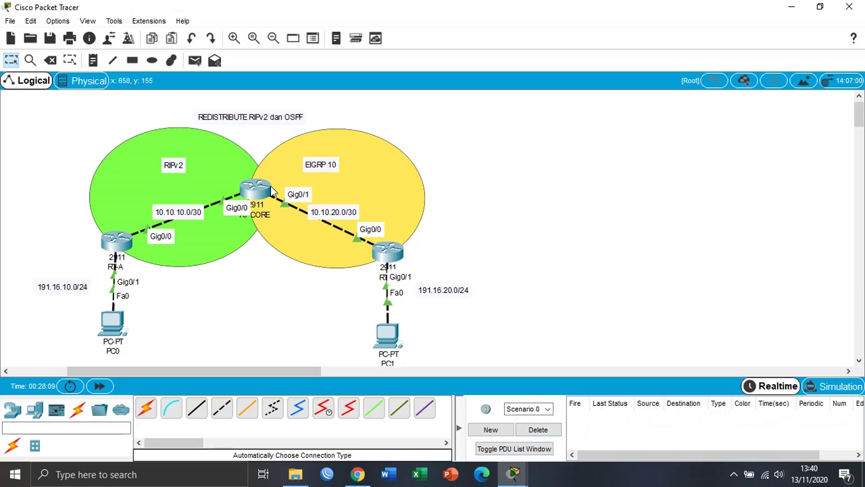
Step: Reopen RT-CORE's command line and start RIP routing with version 2
left_click(256, 194)
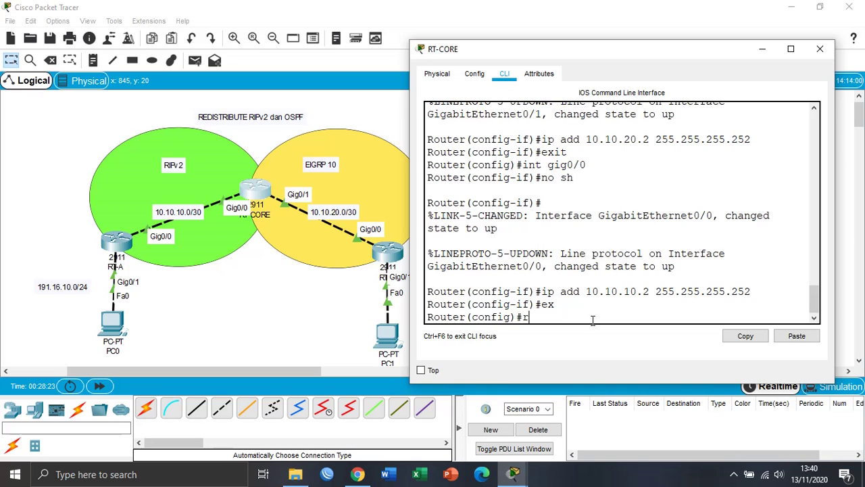
type("outer rip")
key("Return")
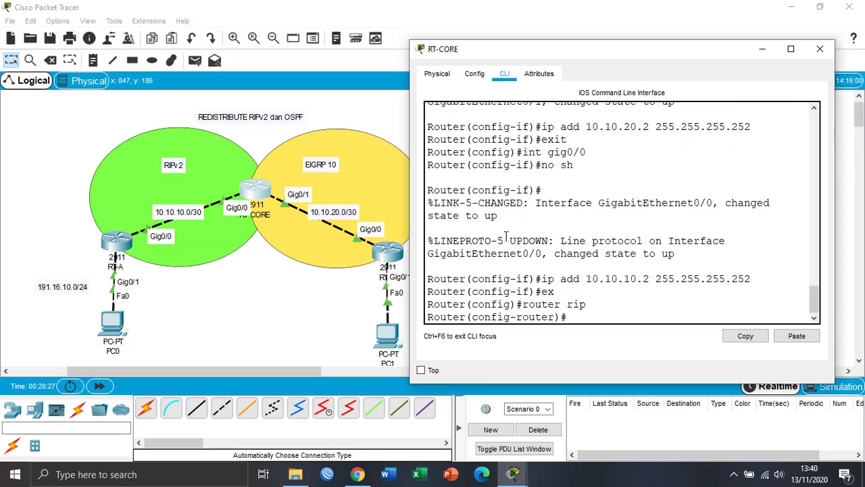
type("ve")
key("BackSpace")
type("2")
key("Return")
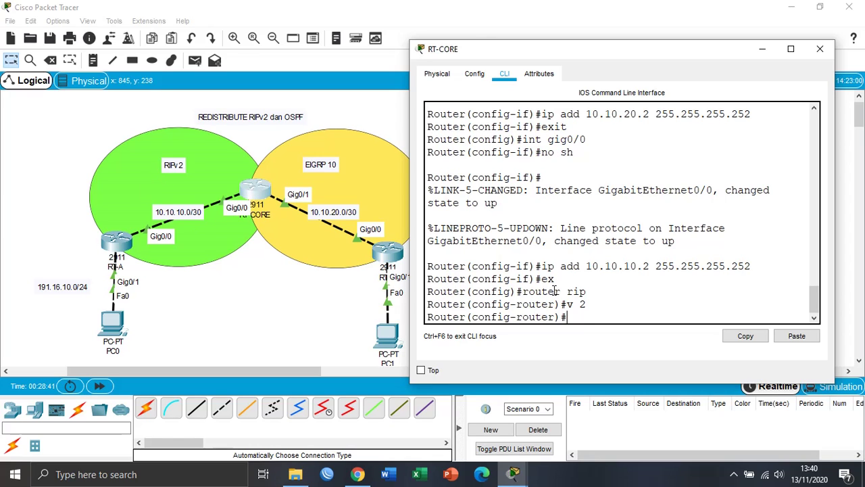
Step: Add network 10.10.10.0 to RT-CORE's RIP configuration, and exit router mode
type("network")
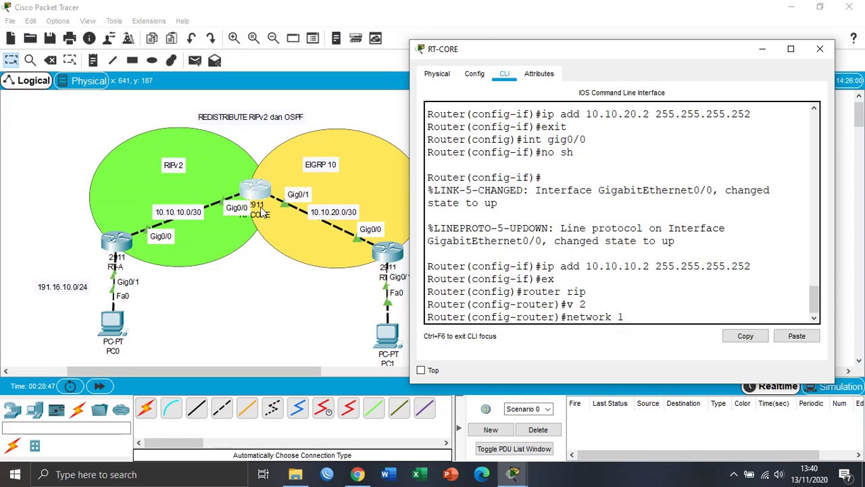
type(" 110.")
key("BackSpace")
key("BackSpace")
key("BackSpace")
type("0.10.10.0")
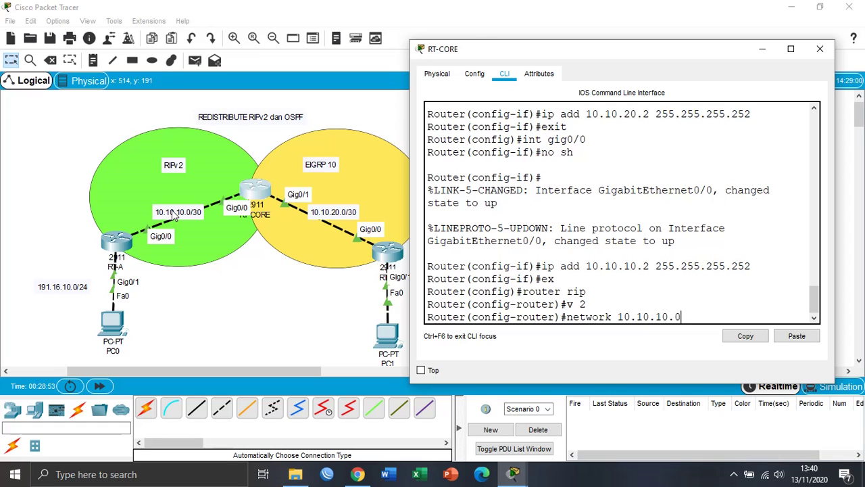
key("Return")
type("exit")
key("Return")
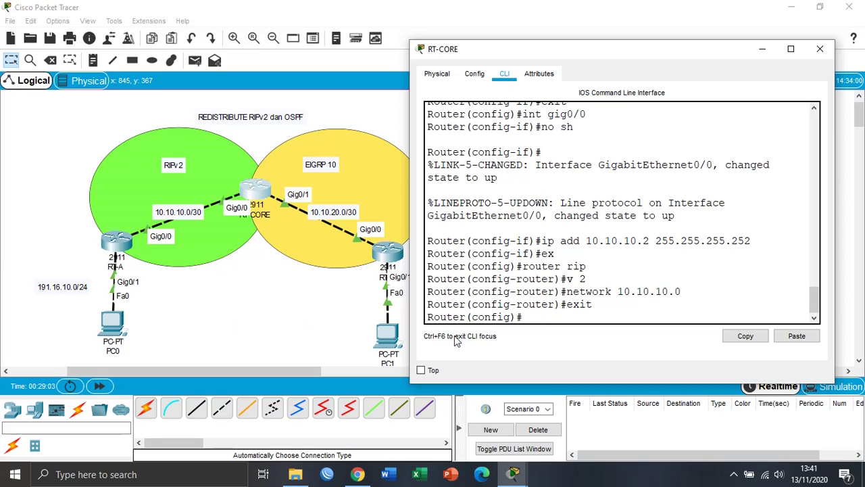
Step: Start EIGRP 10 on RT-CORE and add network 10.10.20.0 with wildcard mask 0.0.0.3
type("router eigrp 10")
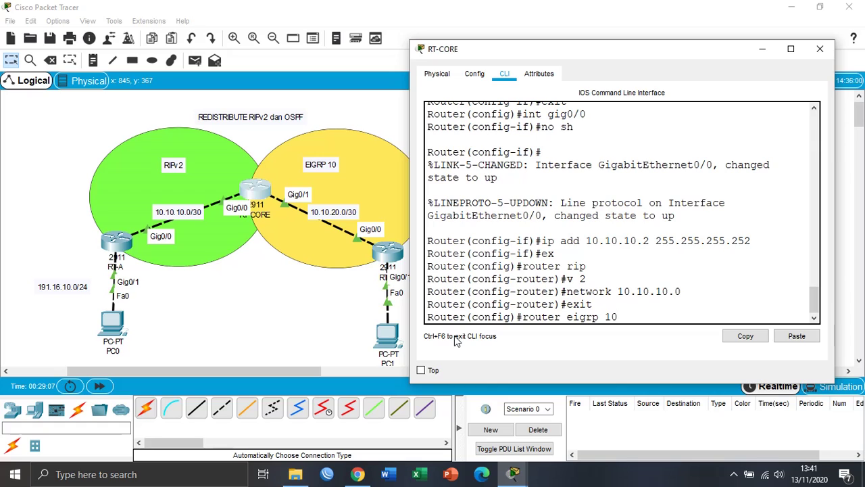
key("Return")
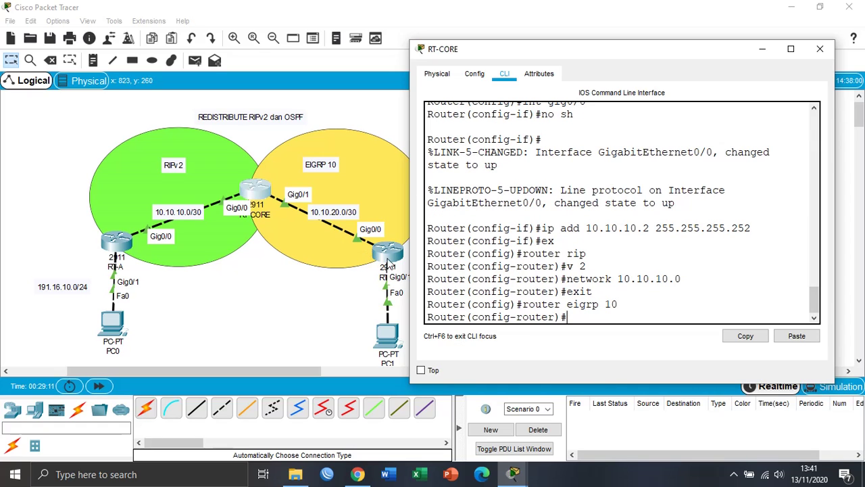
left_click_drag(490, 57, 506, 52)
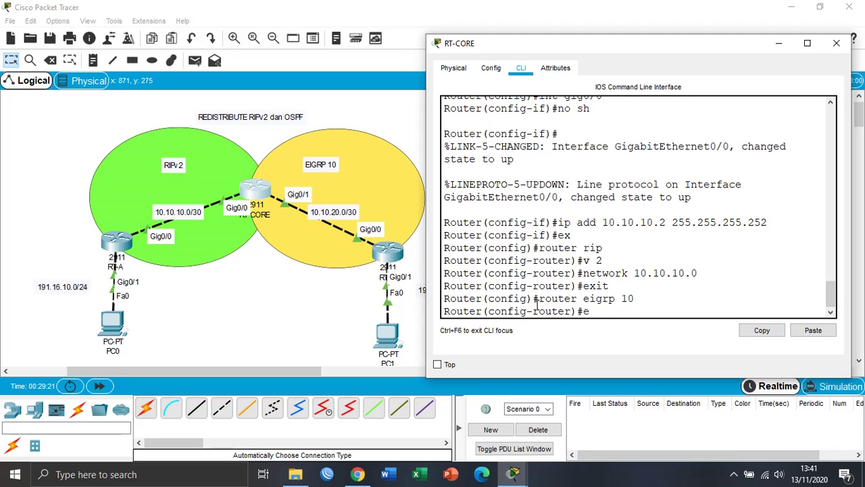
type("two")
key("BackSpace")
key("BackSpace")
type("etwork 10.10.20.0 0.0.0.3")
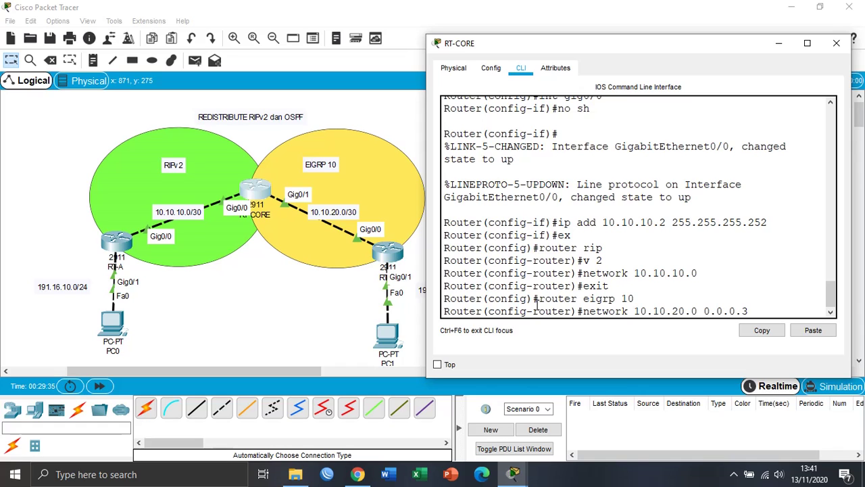
key("Return")
Step: Disable auto-summary for EIGRP 10 on RT-CORE, exit router mode, and close the router window
type("no au")
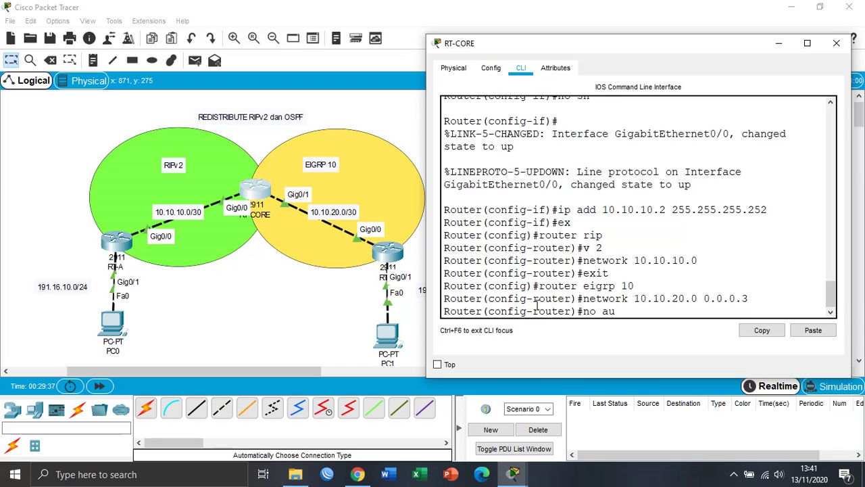
type("tuto-summary")
key("Return")
type("exit")
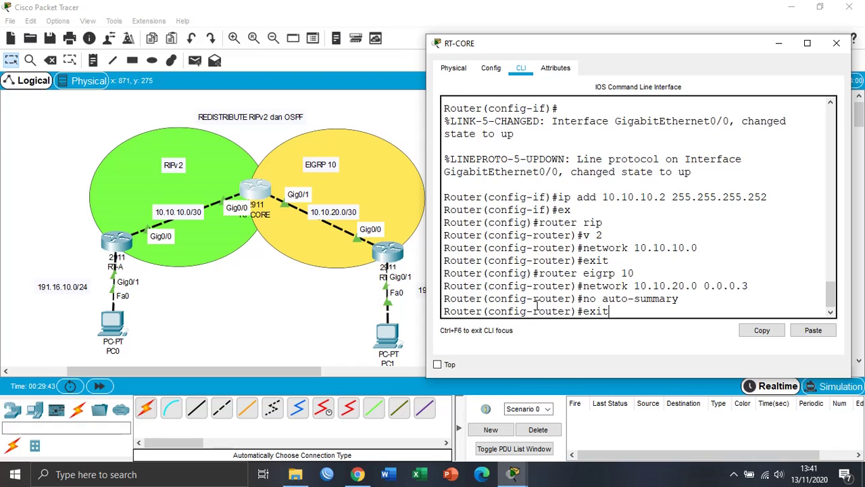
key("Return")
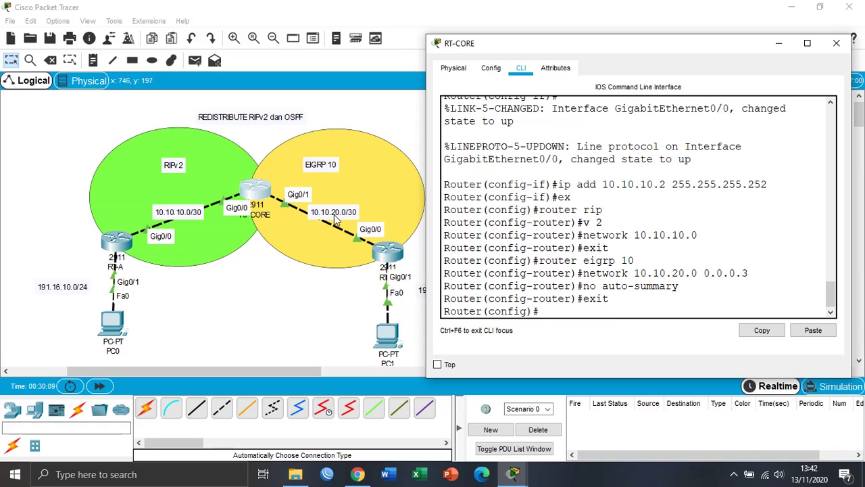
left_click(837, 43)
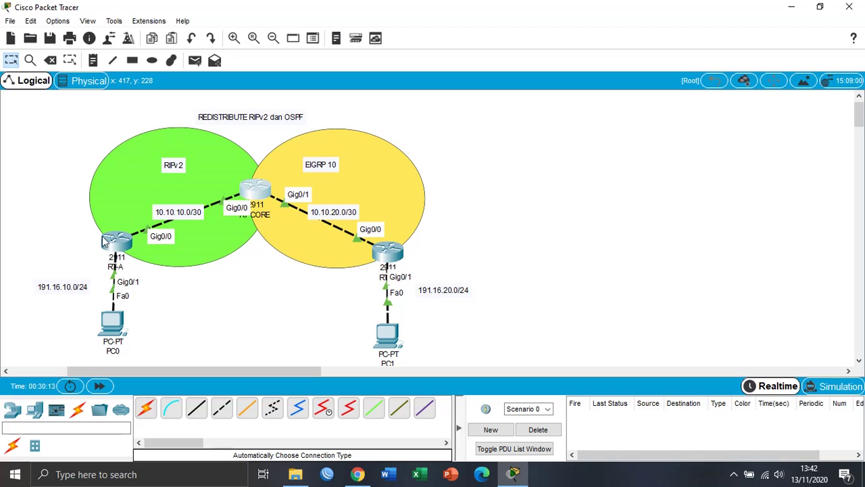
Step: Open RT-A's command line and start RIP routing with version 2
left_click(112, 245)
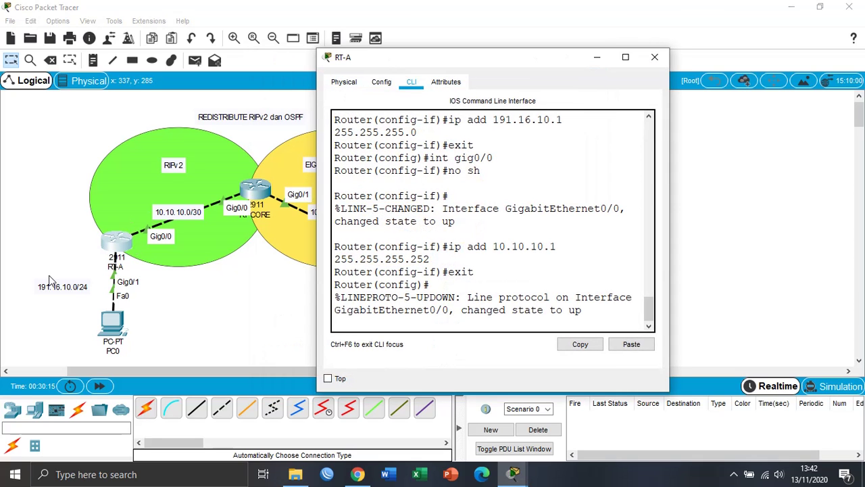
scroll(121, 254, "down", 3)
scroll(122, 227, "up", 2)
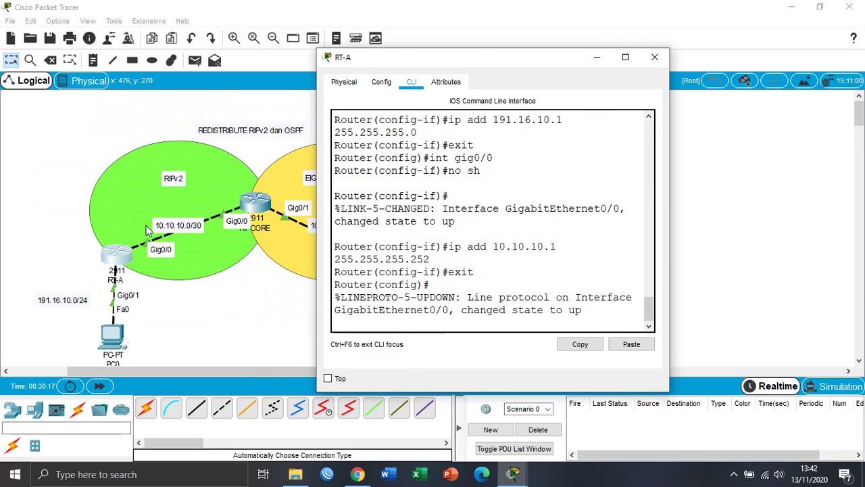
left_click(447, 327)
key("Return")
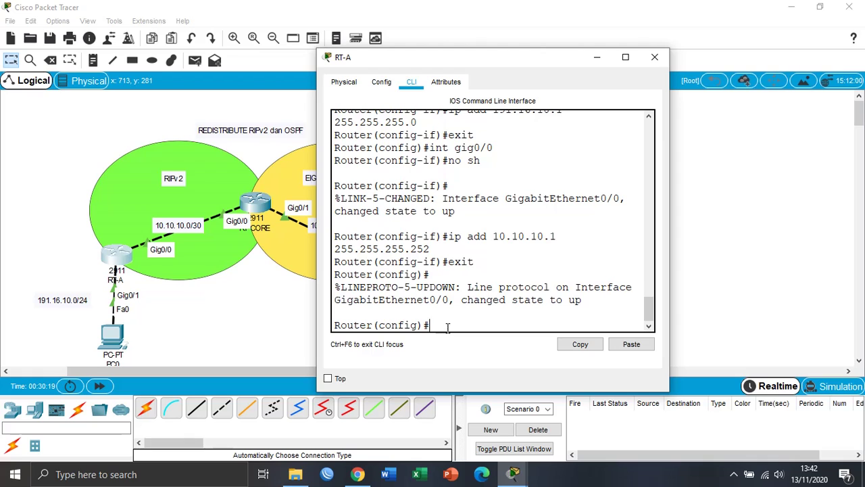
type("router rip")
key("Return")
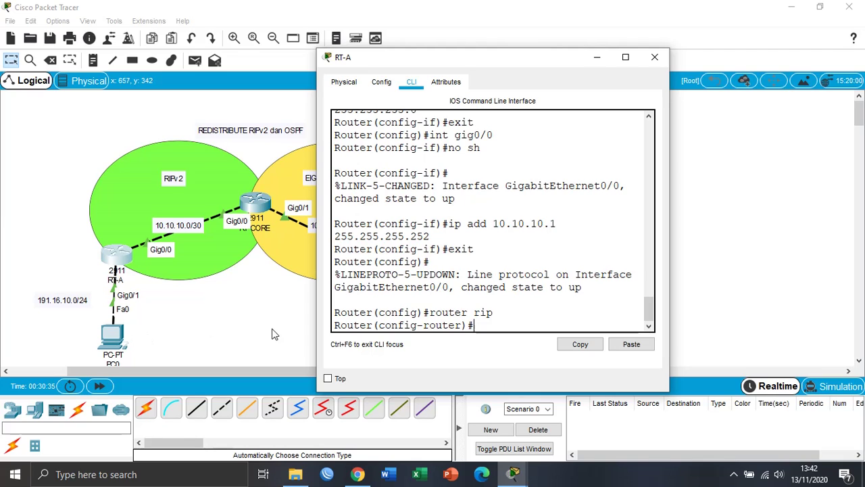
type("v 2")
key("Return")
Step: Add networks 10.10.10.0 and 191.16.10.0 to RT-A's RIP configuration
type("netwo")
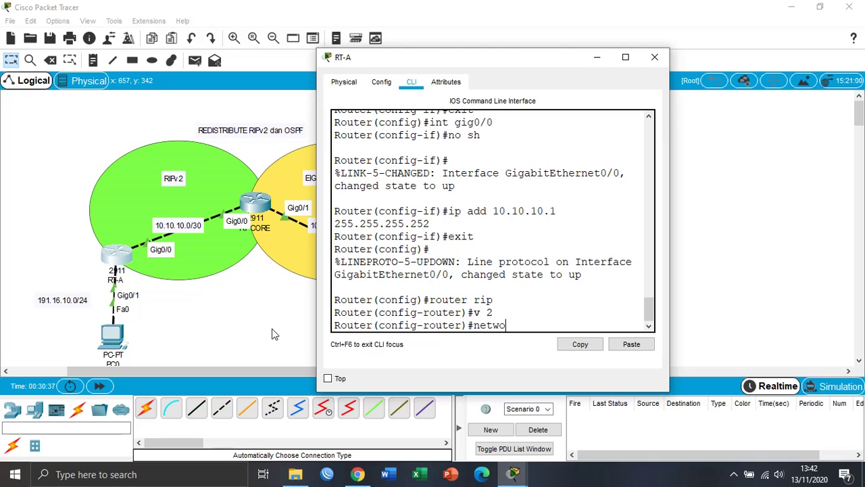
type("rk 10.10.10.0")
key("Return")
key("Up")
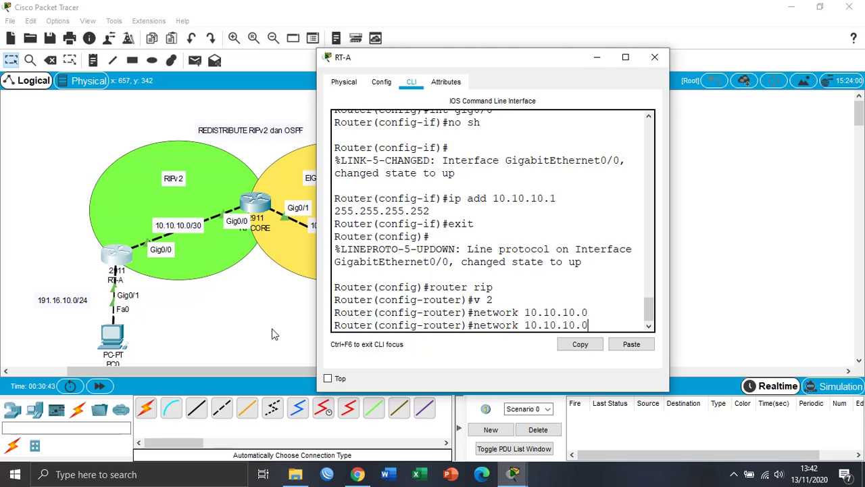
key("BackSpace")
key("BackSpace")
key("BackSpace")
key("BackSpace")
key("BackSpace")
key("BackSpace")
key("BackSpace")
type("91.16.10.0")
key("Return")
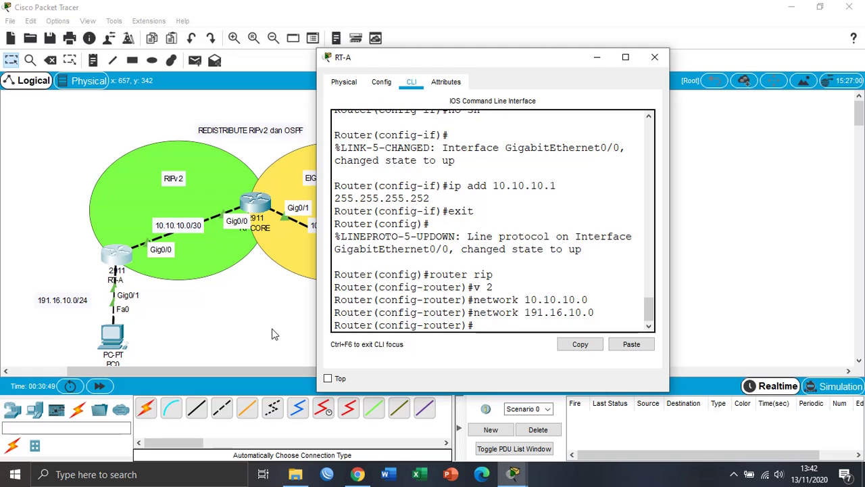
Step: Exit router configuration mode on RT-A and close its window
type("ex")
key("Return")
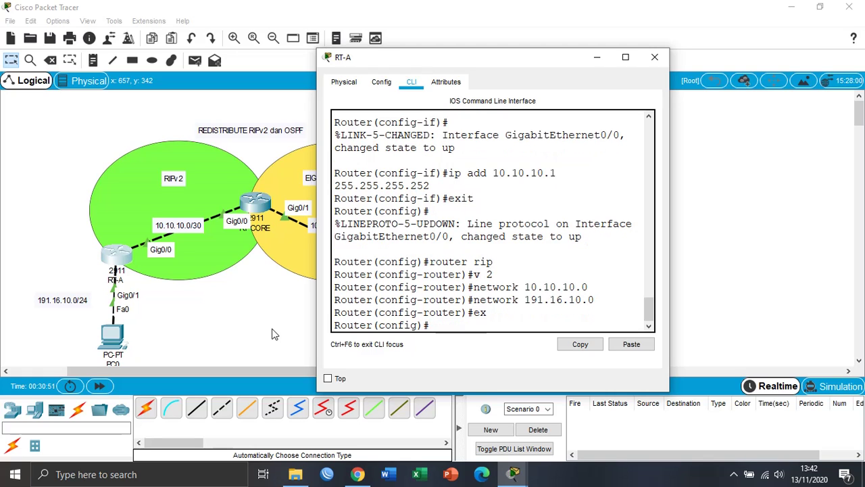
left_click(655, 57)
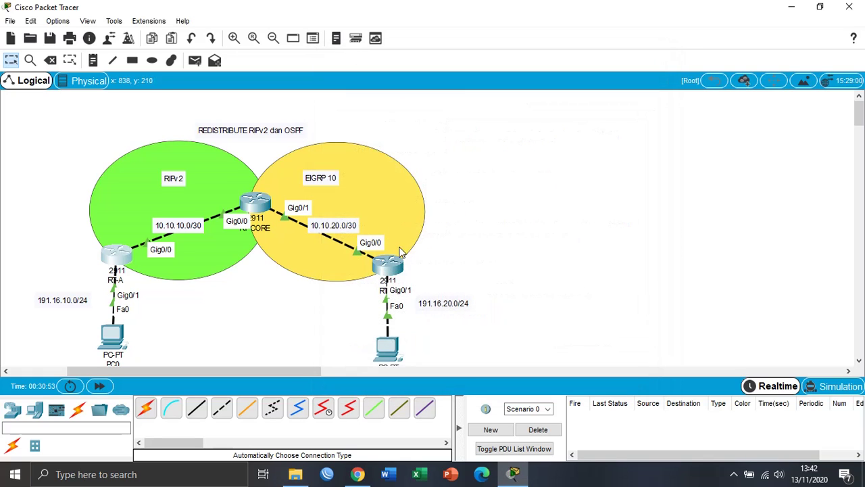
Step: Open RT-B's command line, move its window clear of the topology, and start EIGRP 10
left_click(399, 271)
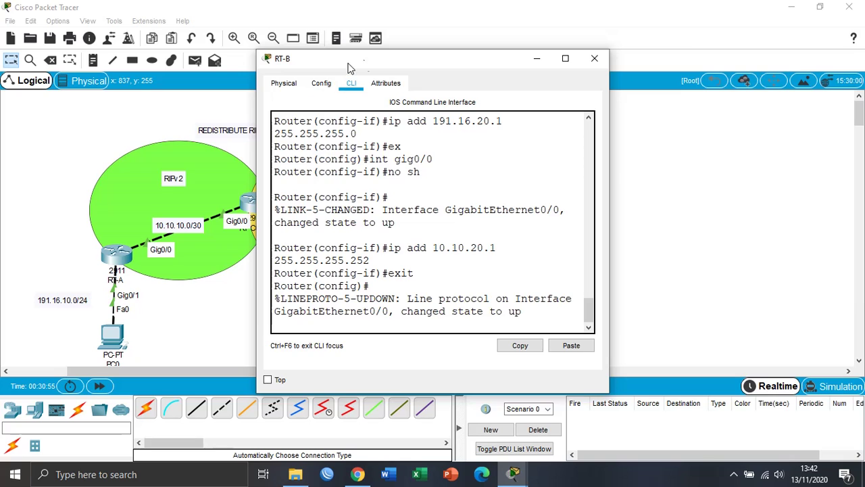
left_click_drag(342, 64, 524, 63)
left_click(656, 333)
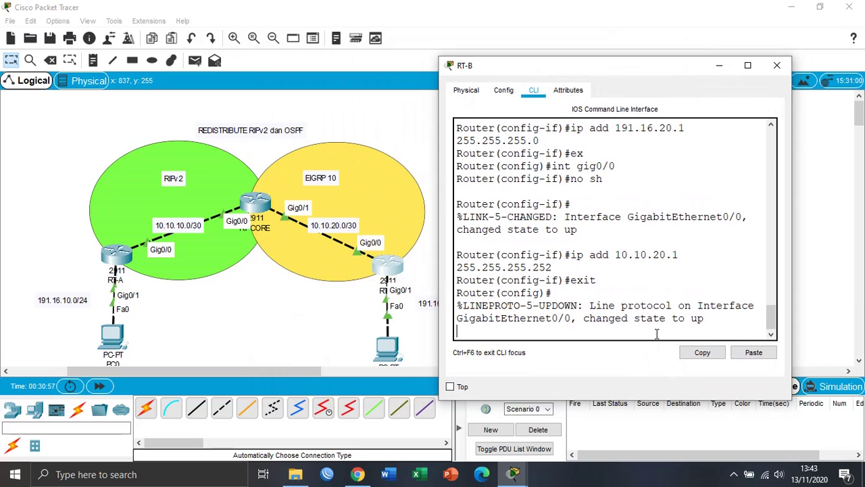
key("Return")
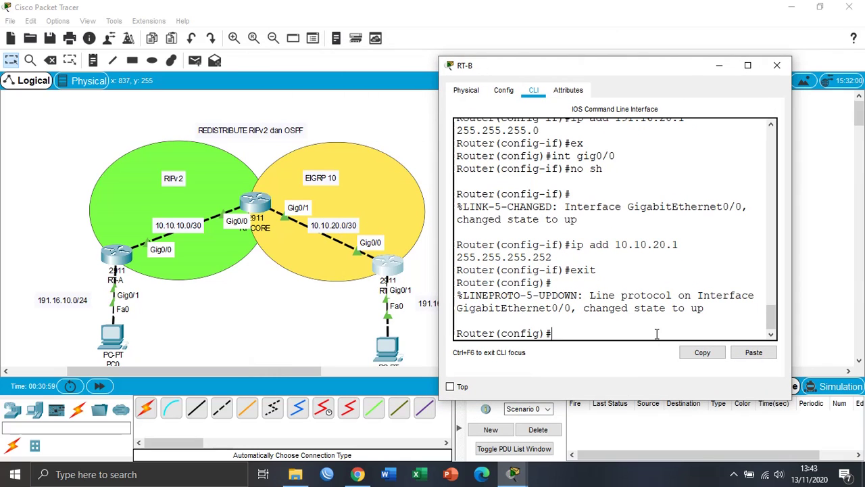
type("router eigrp 10")
key("Return")
Step: Add network 10.10.20.0 with wildcard mask 0.0.0.3 to EIGRP 10 on RT-B
type("network")
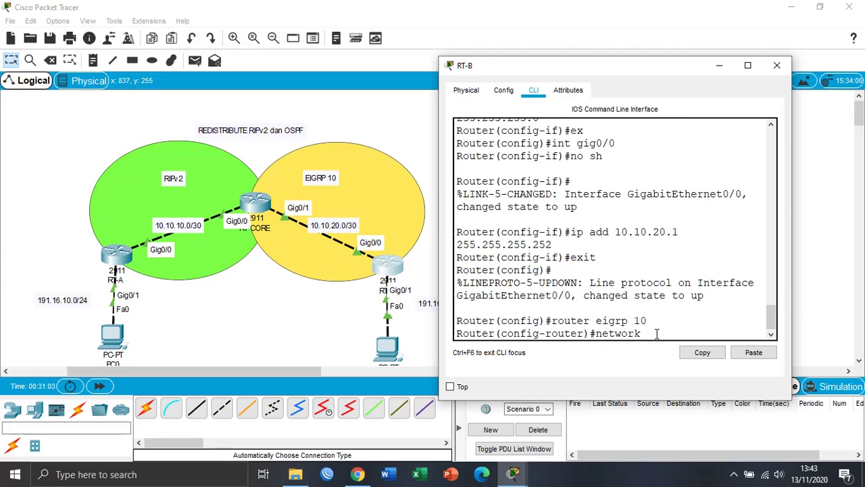
type(" 10.10")
type(".10.20")
key("BackSpace")
key("BackSpace")
key("BackSpace")
key("BackSpace")
key("BackSpace")
type("20.0")
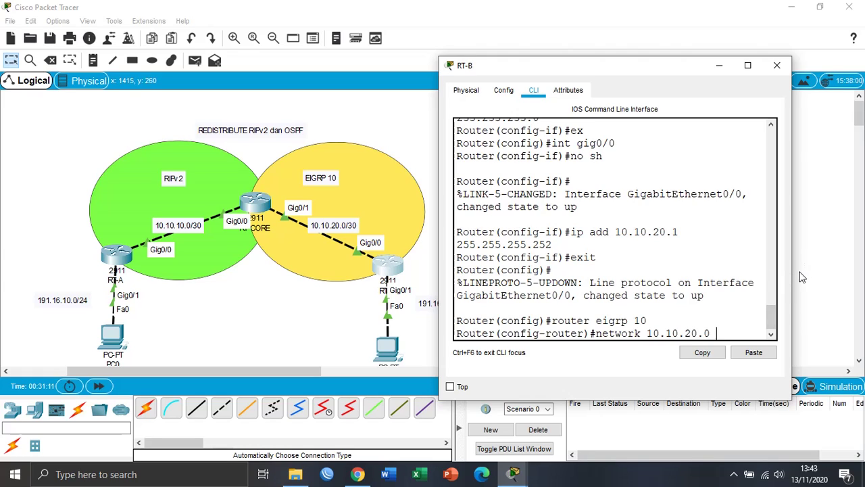
left_click_drag(792, 271, 817, 268)
type("0.")
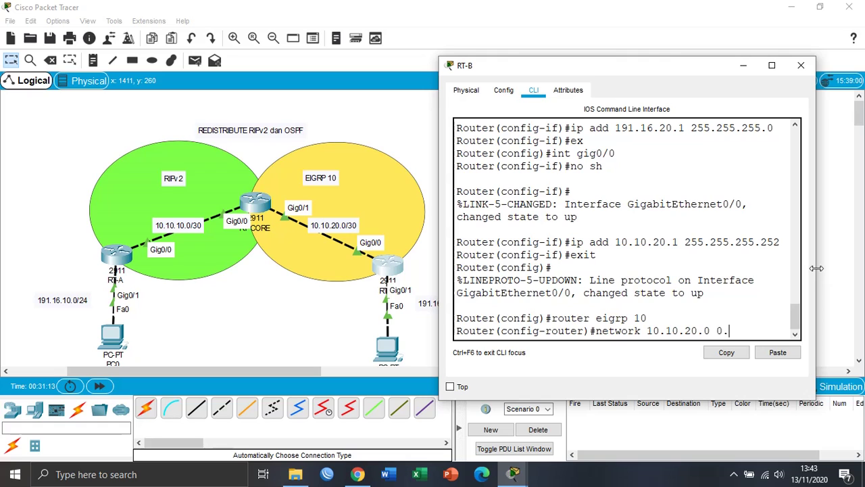
type("0.0.3")
key("Return")
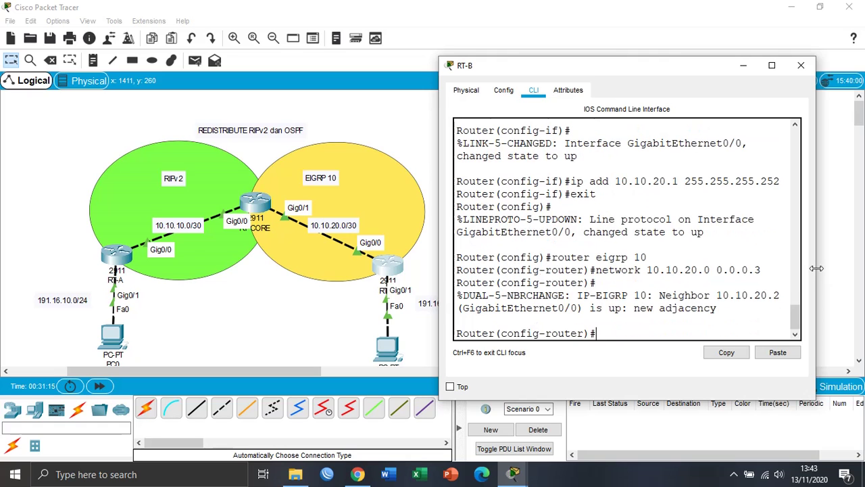
Step: Add network 191.16.20.0 with wildcard mask 0.0.0.255 to EIGRP 10 on RT-B
type("network 191.16.20.")
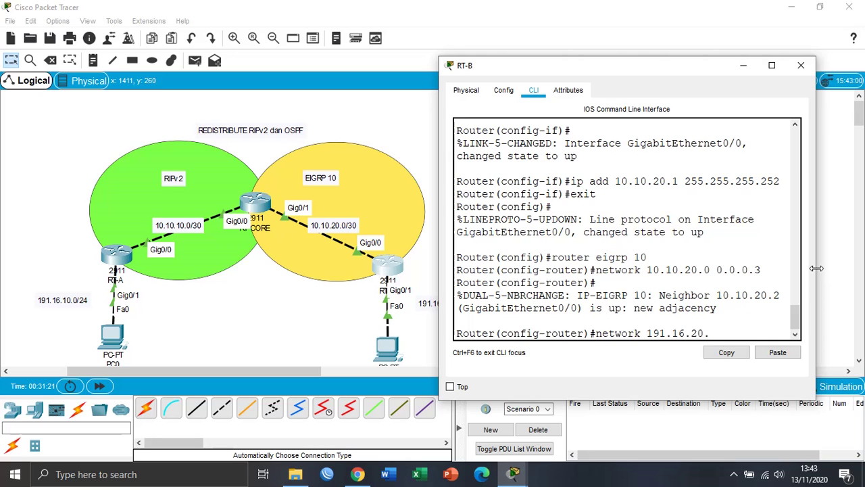
type("0")
left_click_drag(664, 71, 645, 69)
type("0 0")
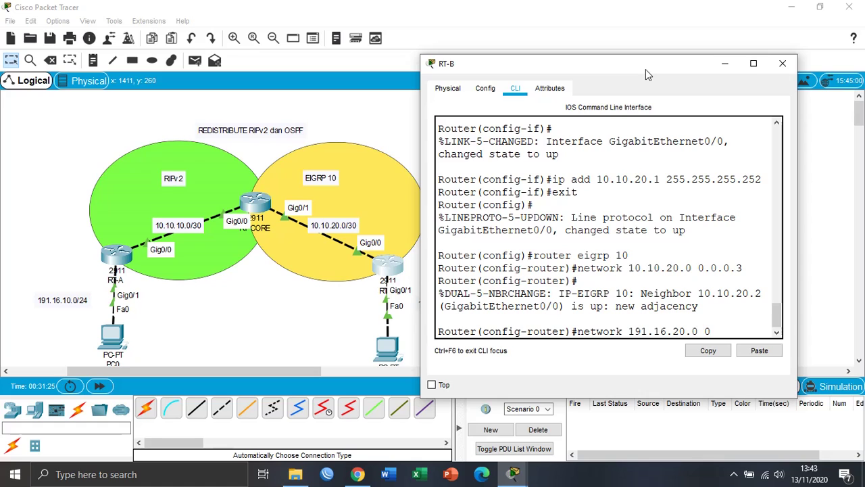
type(".0.0.255")
left_click_drag(798, 233, 828, 233)
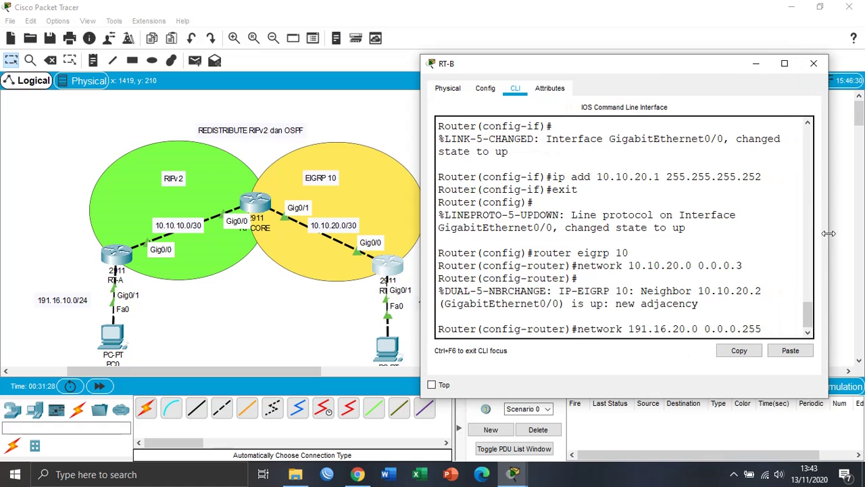
left_click_drag(763, 328, 707, 325)
left_click(783, 328)
key("Return")
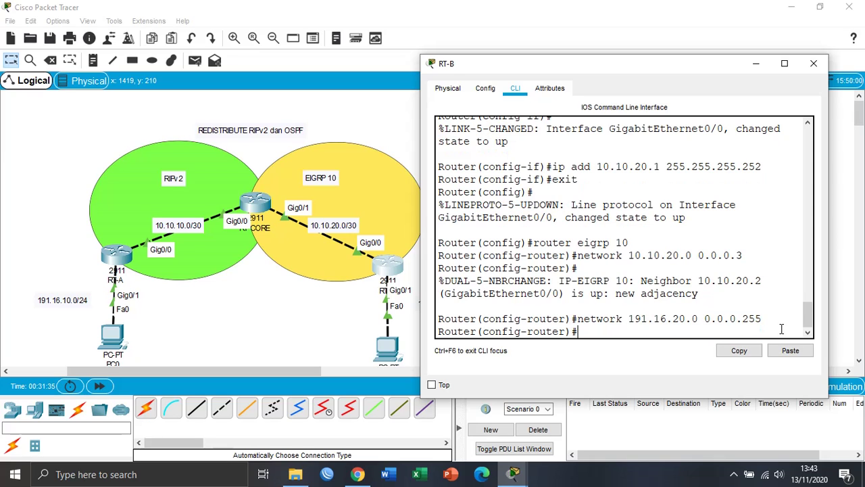
Step: Disable auto-summary for EIGRP 10 on RT-B, exit router mode, and close the router window
type("no auto-summary")
key("Return")
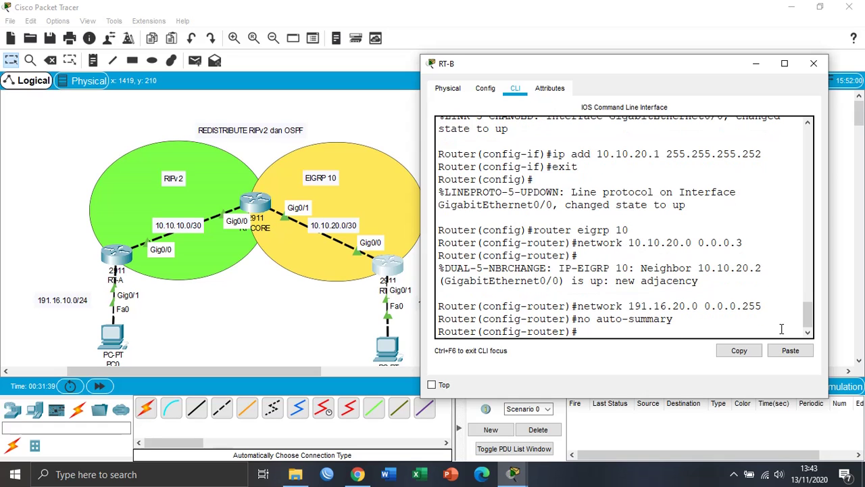
type("exi")
key("Return")
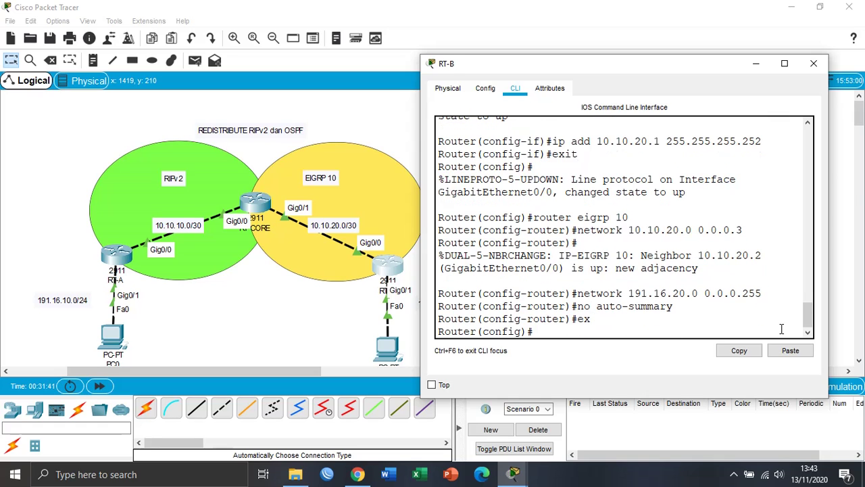
left_click(812, 73)
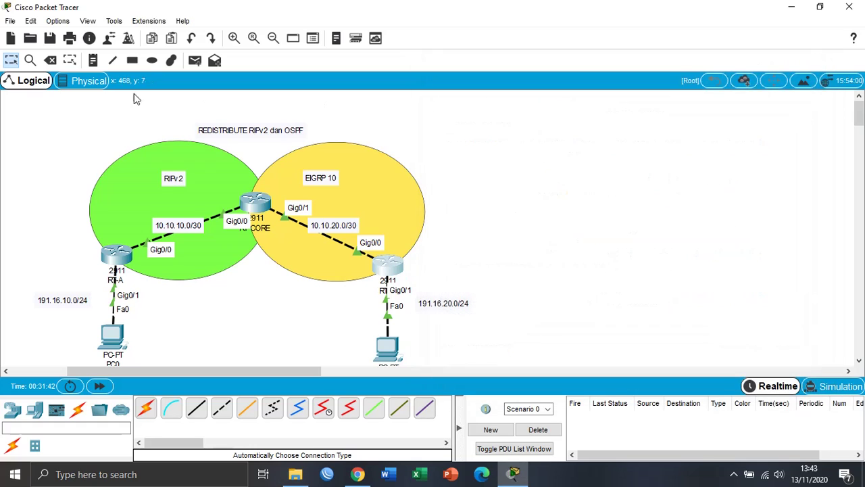
Step: Test connectivity with simple PDUs from PC0 and from PC1 to RT-CORE, and delete the test scenario
left_click(195, 61)
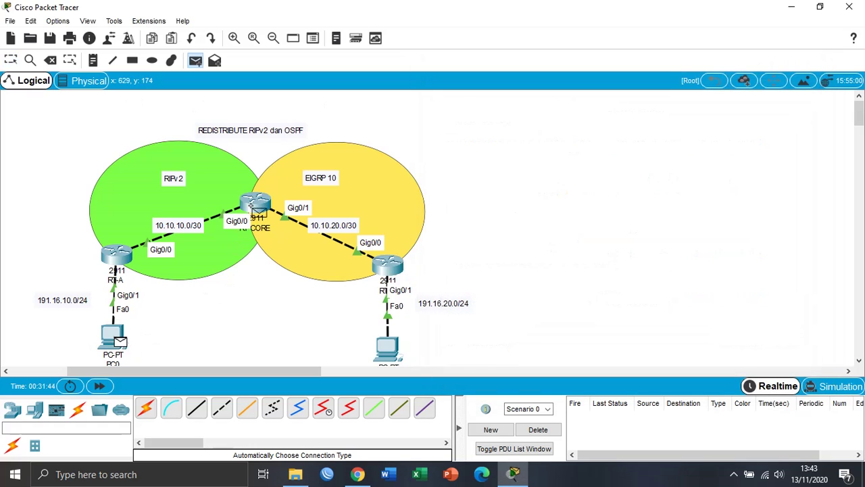
left_click(257, 206)
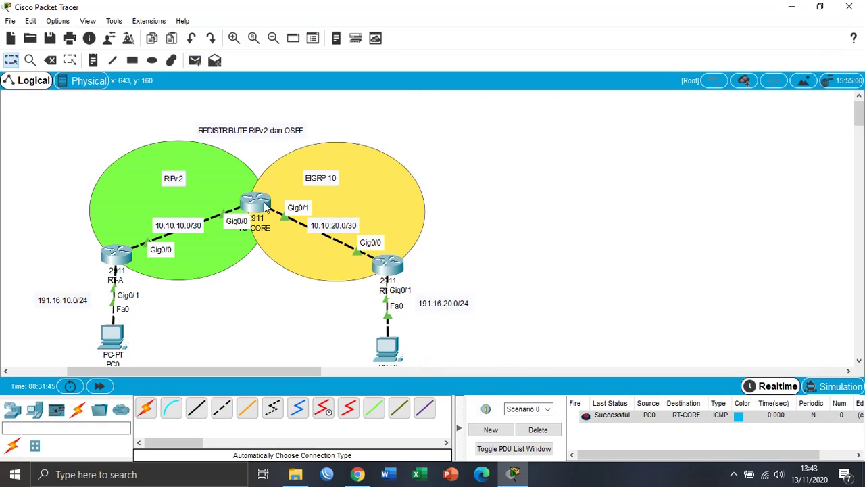
left_click(194, 60)
left_click(389, 348)
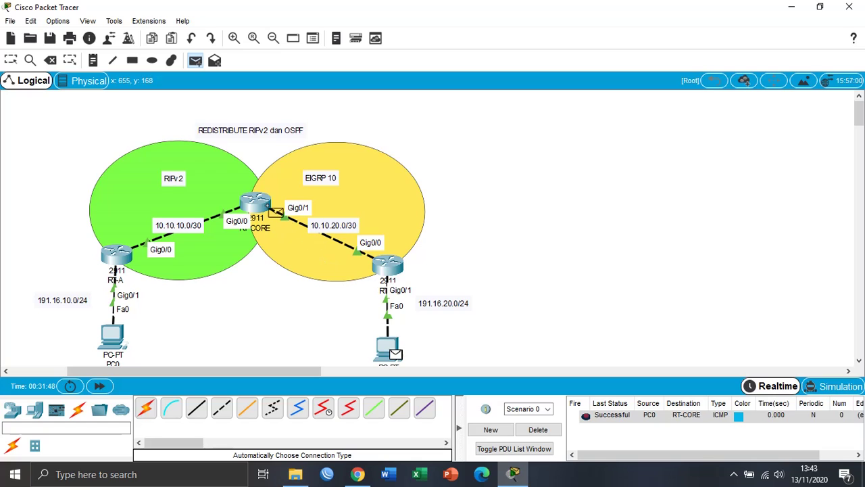
left_click(276, 211)
left_click(532, 428)
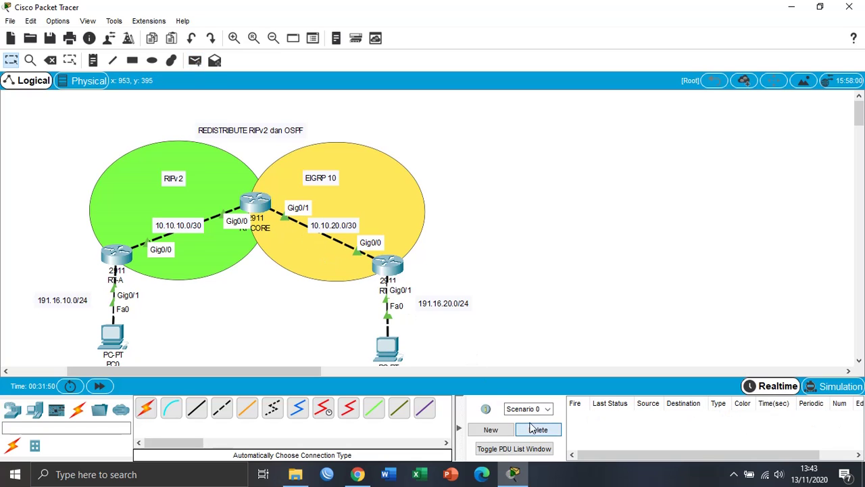
Step: Test connectivity across the two routing domains with a simple PDU from PC0 to PC1, and delete the test scenario
left_click(195, 60)
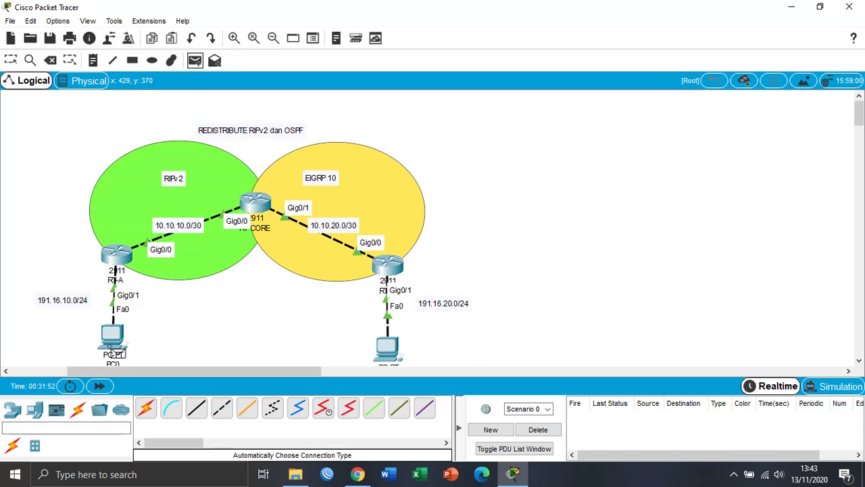
left_click(113, 341)
left_click(387, 348)
scroll(365, 301, "down", 2)
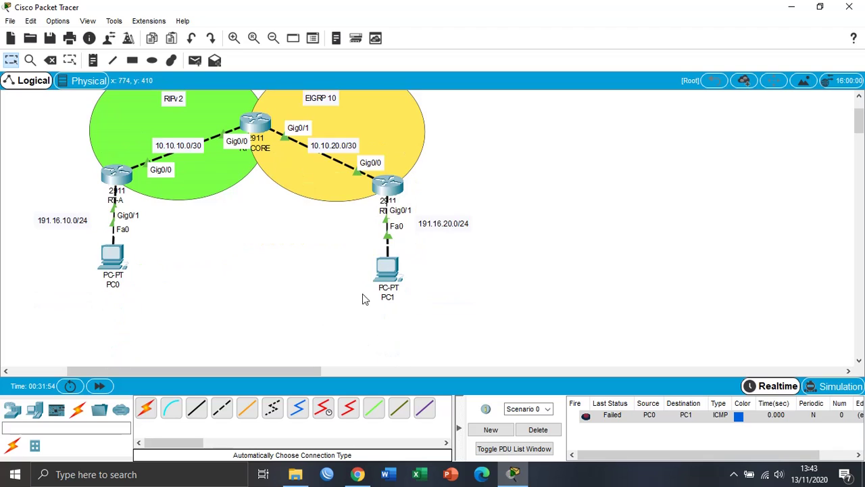
scroll(196, 300, "up", 2)
scroll(210, 311, "down", 1)
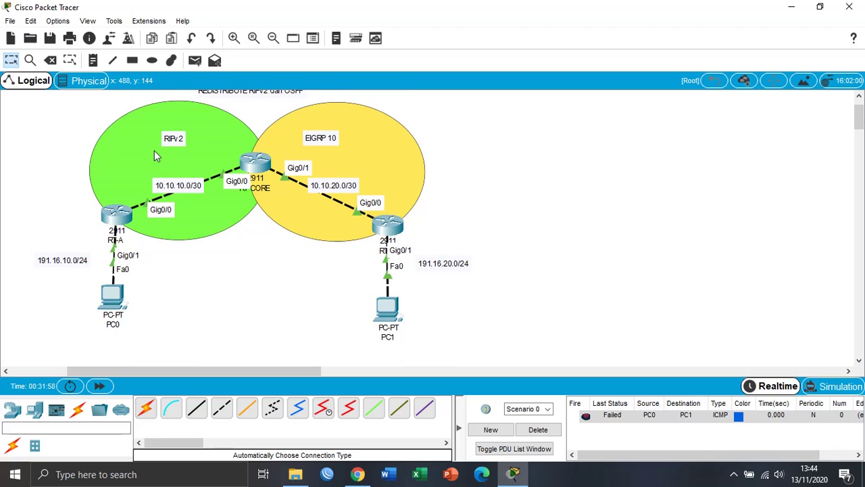
scroll(155, 153, "up", 1)
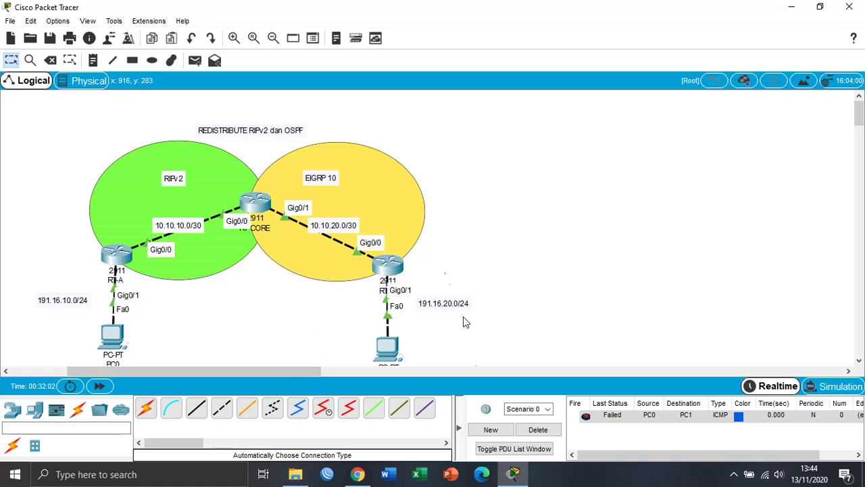
left_click(539, 430)
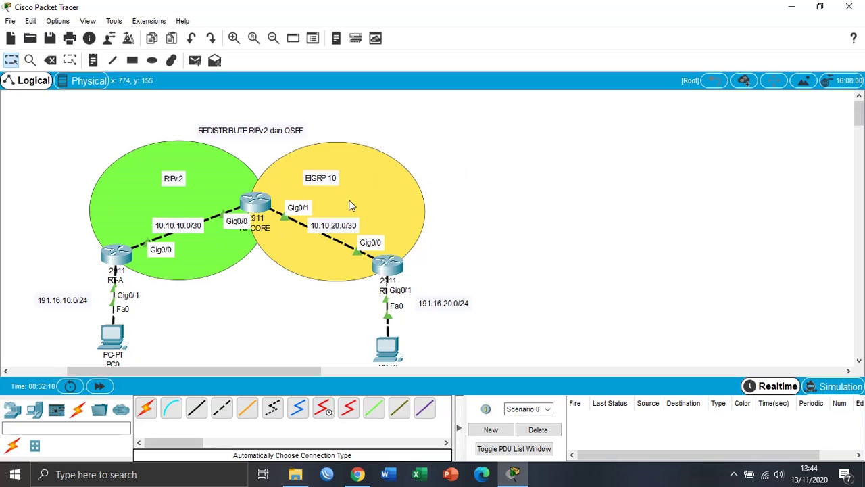
Step: Reopen RT-CORE's command line at the global configuration prompt, with its window moved clear of the topology
left_click(252, 212)
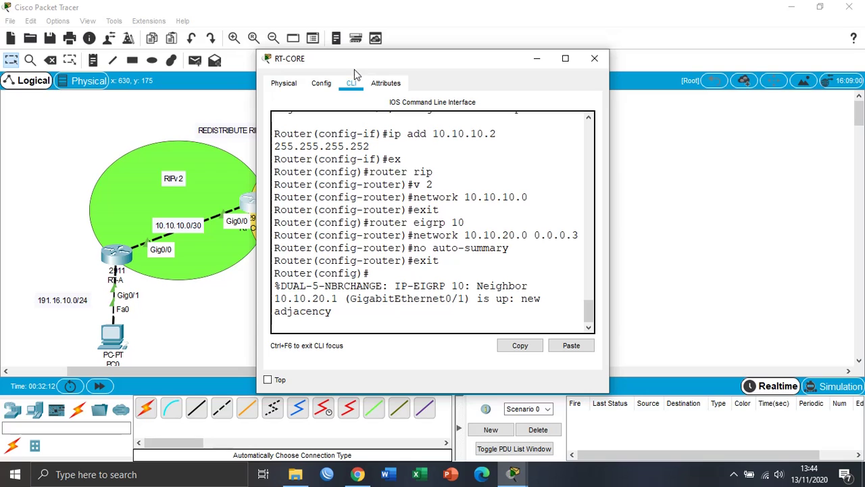
left_click_drag(340, 63, 477, 46)
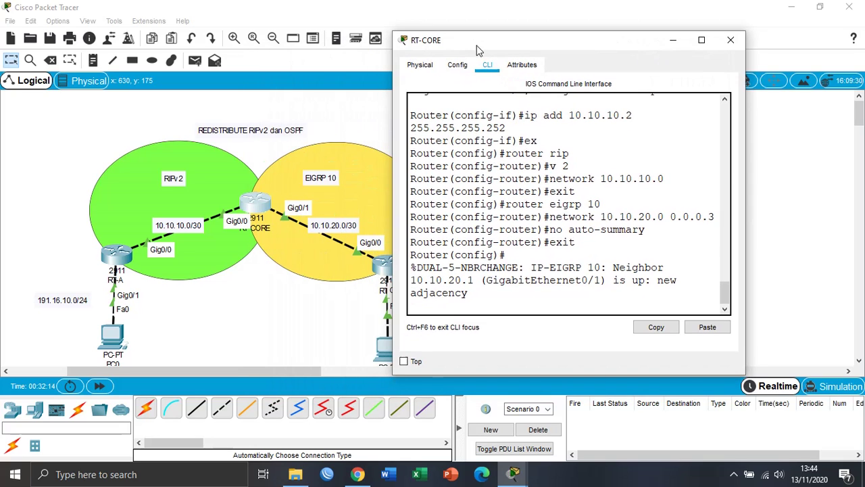
left_click(489, 306)
key("Return")
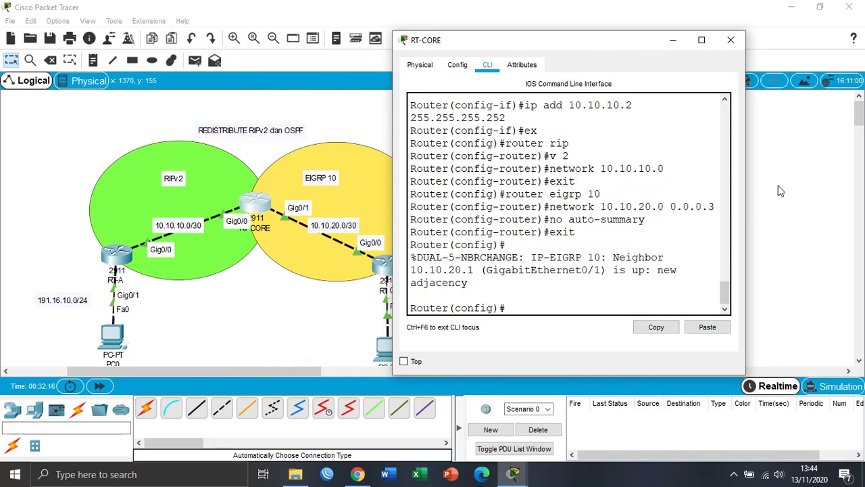
Step: Widen RT-CORE's command-line window and enter RIP router configuration with version 2
left_click_drag(746, 188, 784, 180)
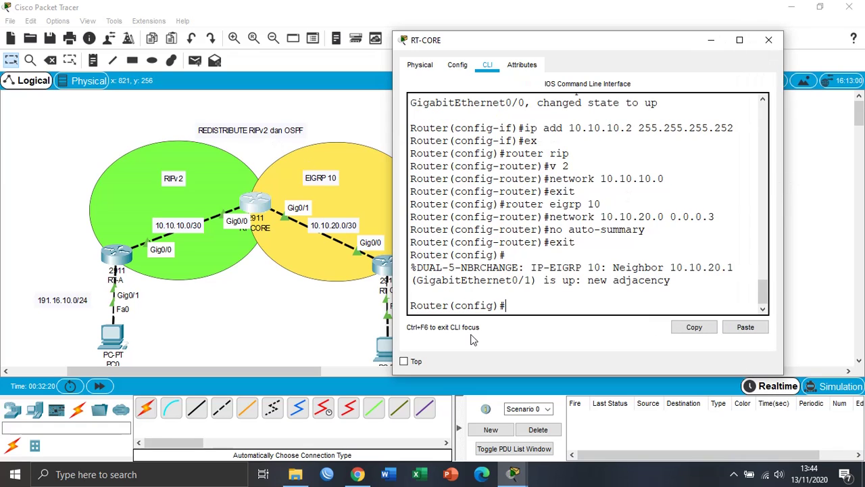
type("rip")
key("BackSpace")
type("outer rip")
key("Return")
type("ne")
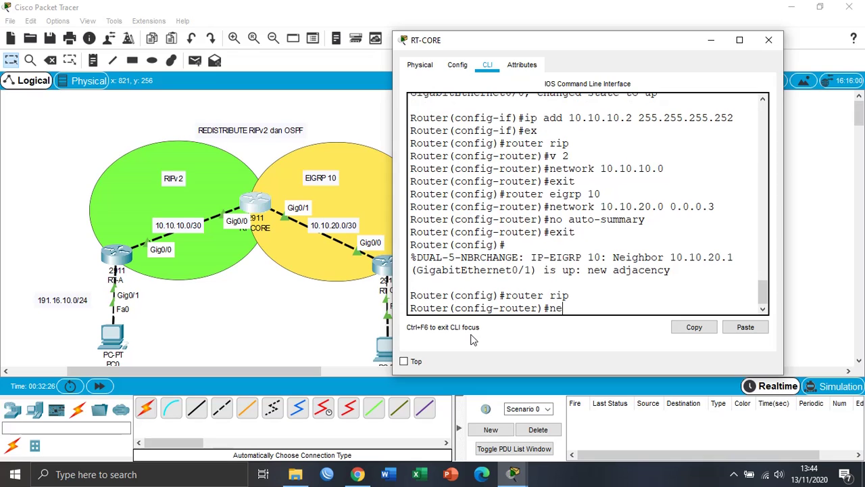
key("BackSpace")
key("BackSpace")
type("v 2")
key("Return")
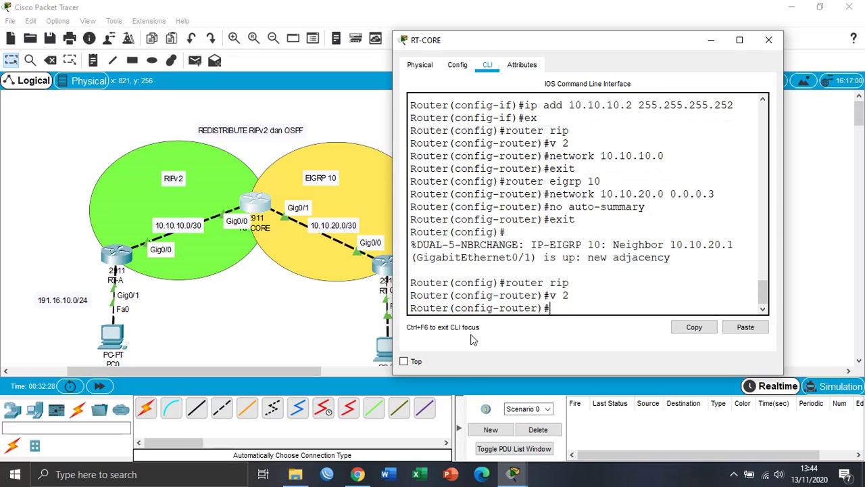
Step: Redistribute EIGRP 10 into RIP with metric 1 on RT-CORE, and exit router mode
type("redistribute")
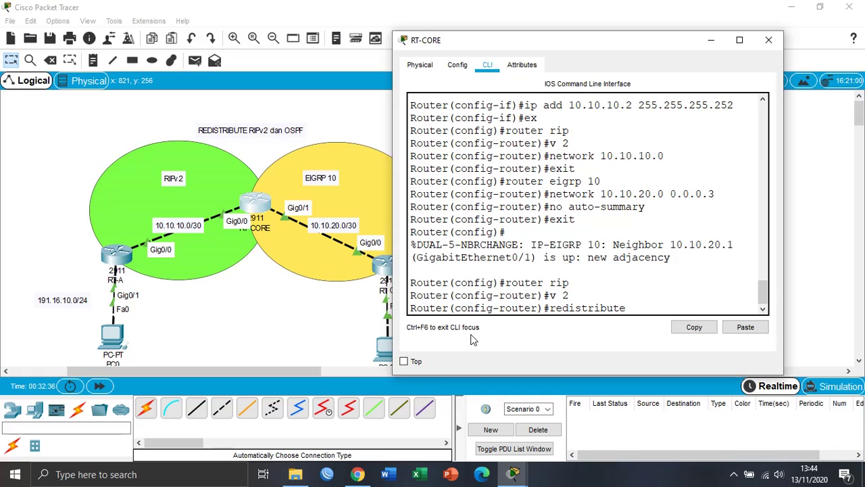
type("eigrp 10")
mouse_move(690, 308)
left_mouse_down()
mouse_move(632, 308)
mouse_move(687, 309)
left_mouse_up()
left_click(687, 309)
type("0 metric 1")
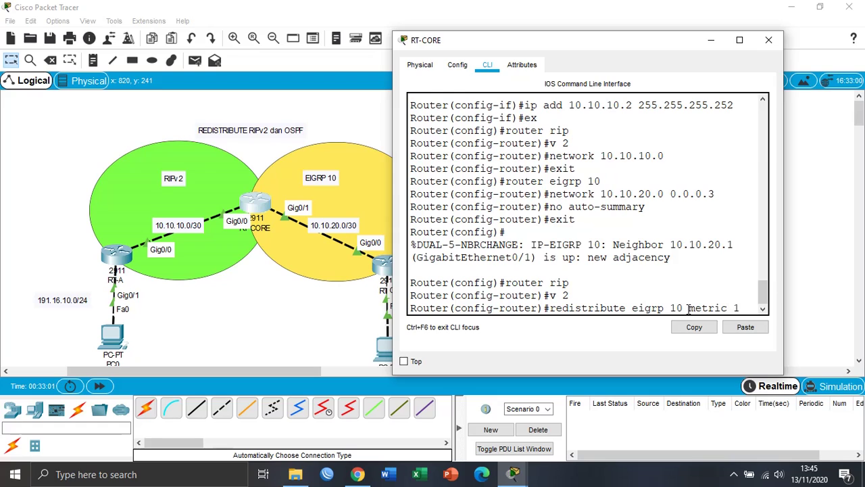
key("Return")
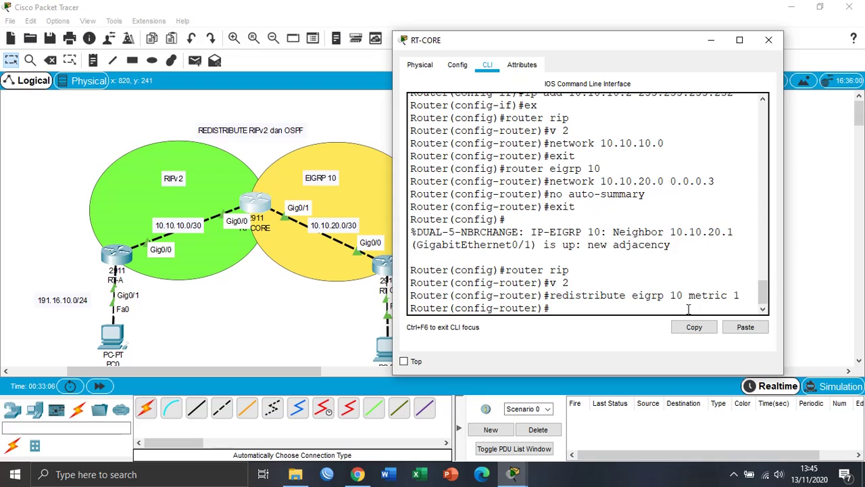
type("exit")
key("Return")
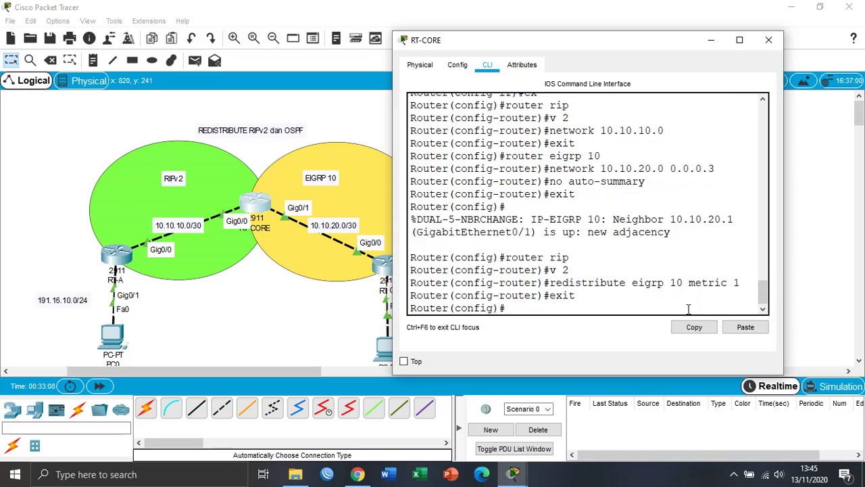
Step: Redistribute RIP into EIGRP 10 with metric 1 1 1 1 1 on RT-CORE, exit router mode, and close the router window
type("router eigrp 10")
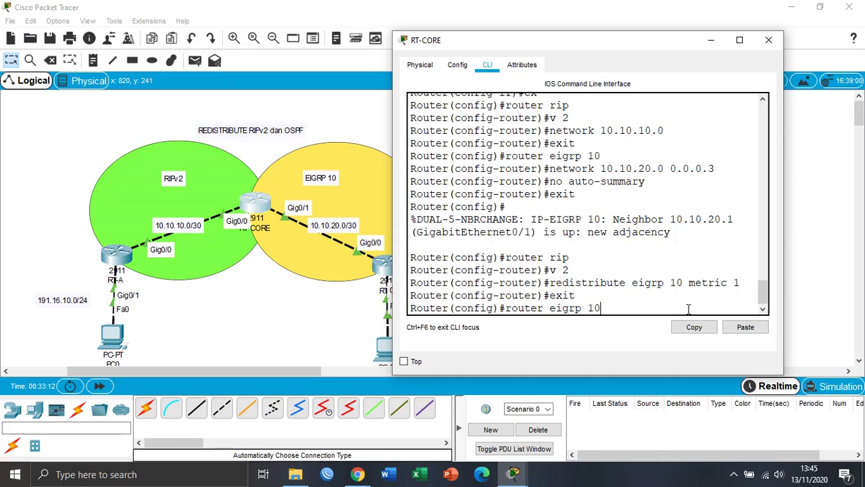
key("Return")
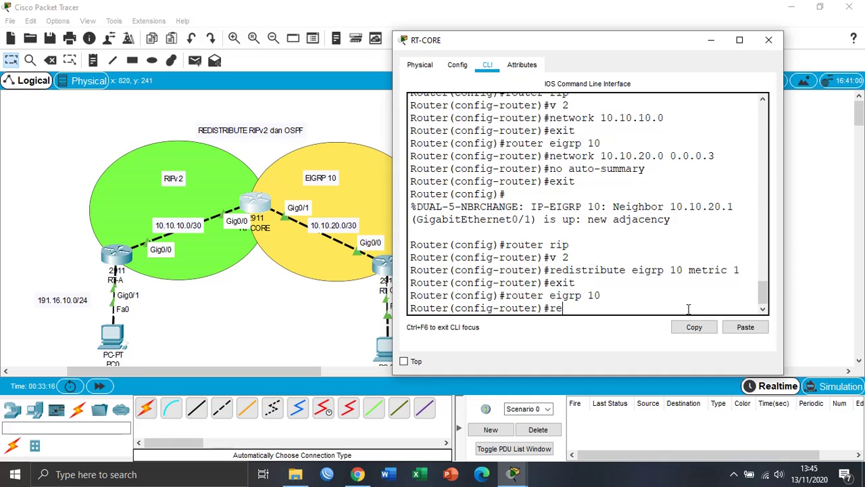
type("re")
key("BackSpace")
key("BackSpace")
key("Up")
key("Up")
key("Up")
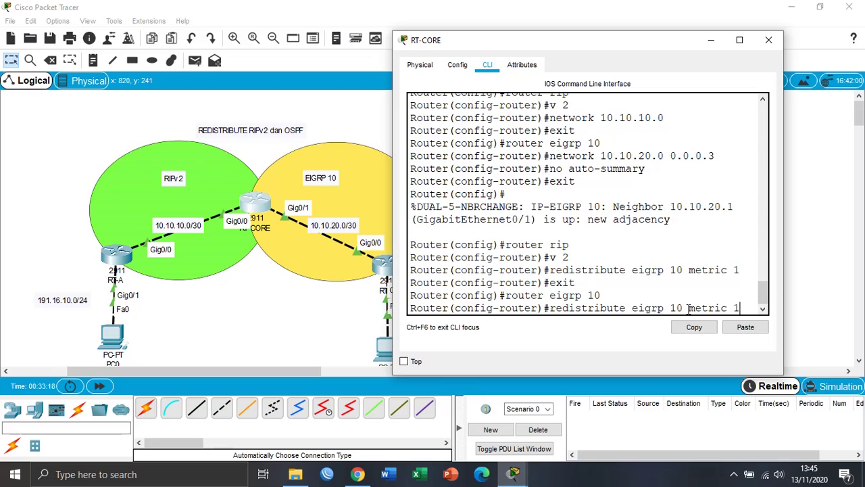
key("BackSpace")
key("BackSpace")
key("BackSpace")
key("BackSpace")
key("BackSpace")
key("BackSpace")
key("BackSpace")
key("BackSpace")
key("BackSpace")
key("BackSpace")
key("BackSpace")
key("BackSpace")
key("BackSpace")
key("BackSpace")
key("BackSpace")
type("rip metr")
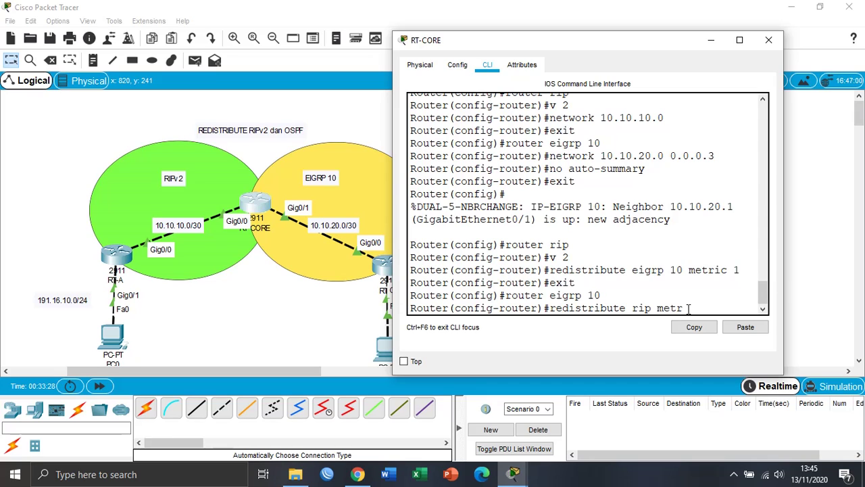
type("ic 1 1 1 1 1")
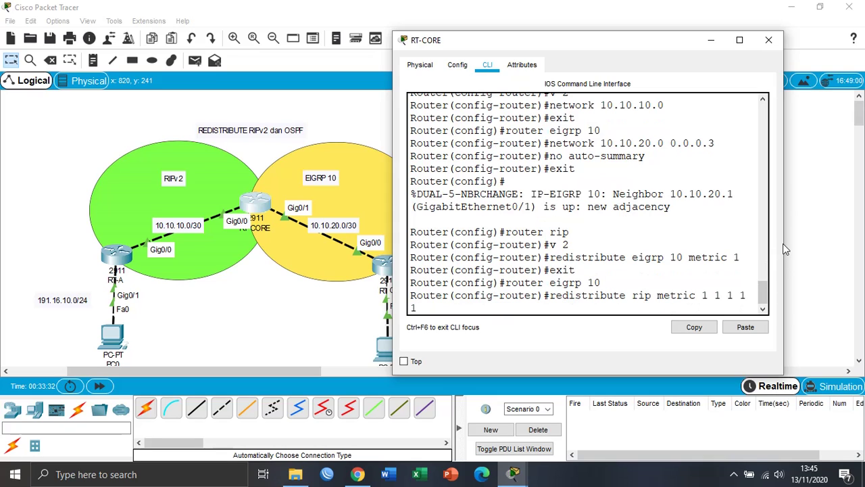
left_click_drag(784, 243, 802, 244)
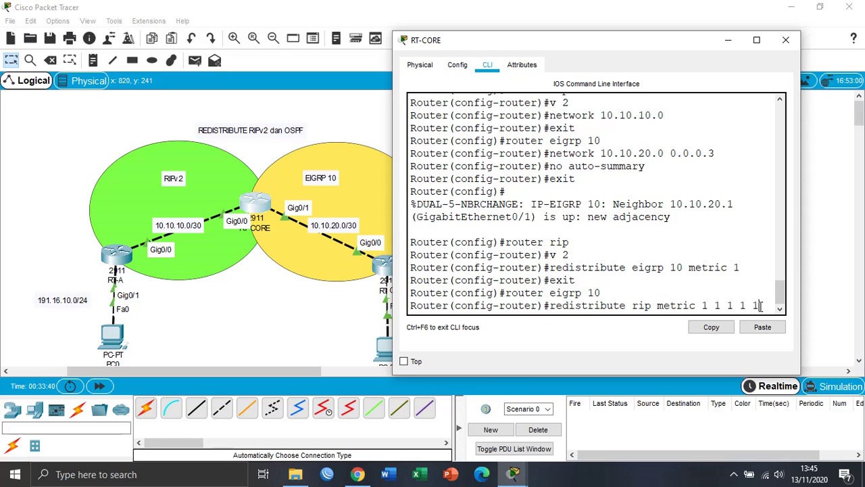
left_click_drag(762, 306, 702, 306)
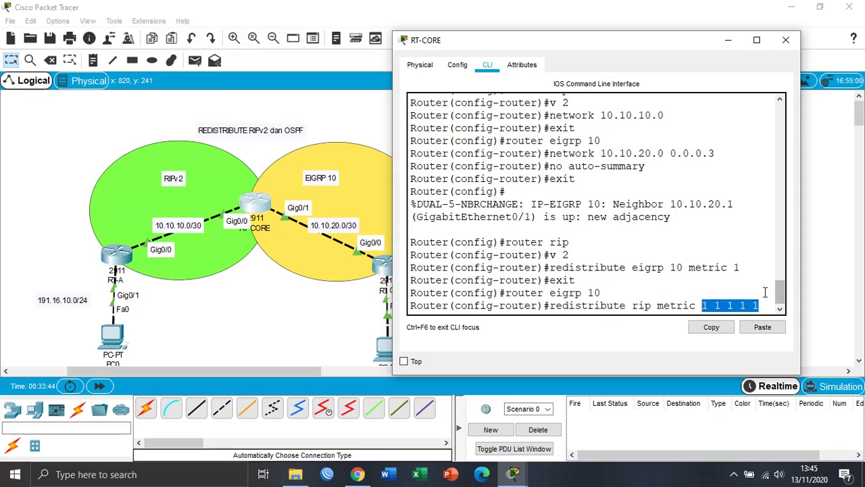
left_click(763, 301)
key("Return")
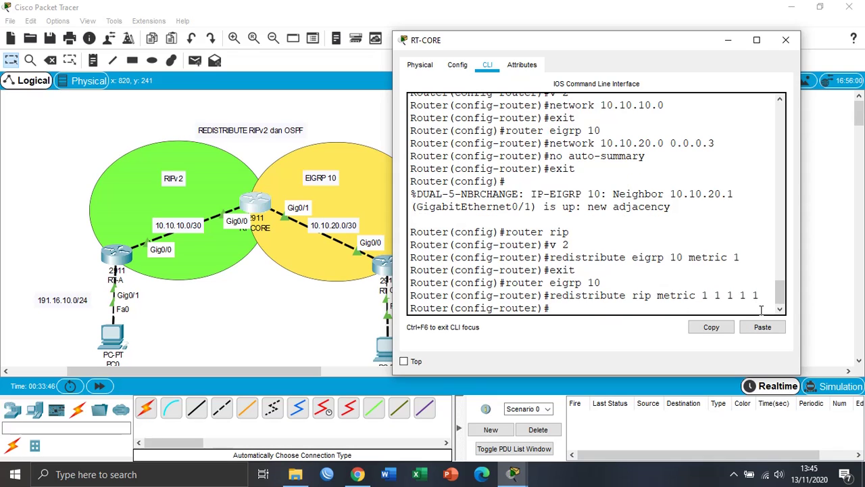
type("exit")
key("Return")
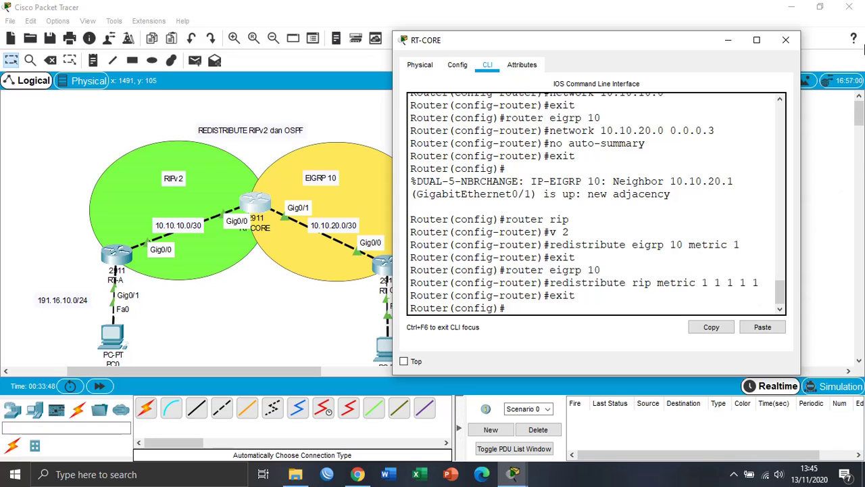
left_click(786, 39)
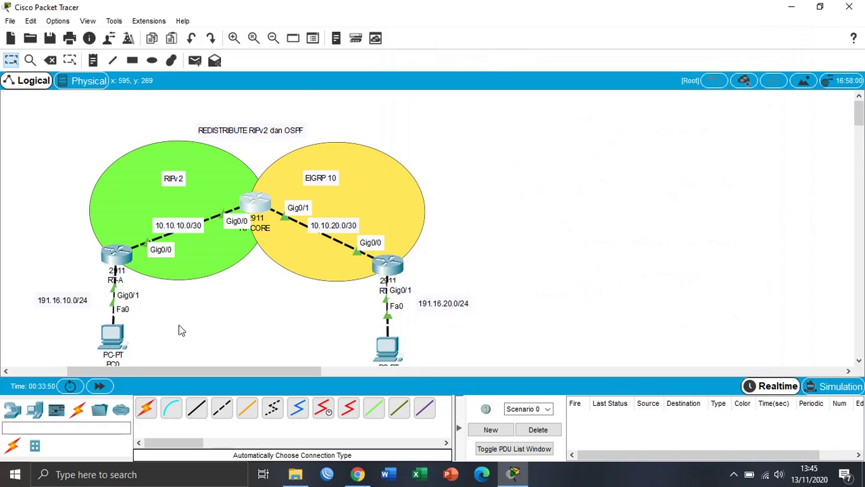
Step: Retest connectivity between the two routing domains with a simple PDU from PC0 to PC1, and delete the test scenario
scroll(156, 341, "down", 1)
left_click_drag(240, 370, 192, 370)
scroll(230, 119, "up", 1)
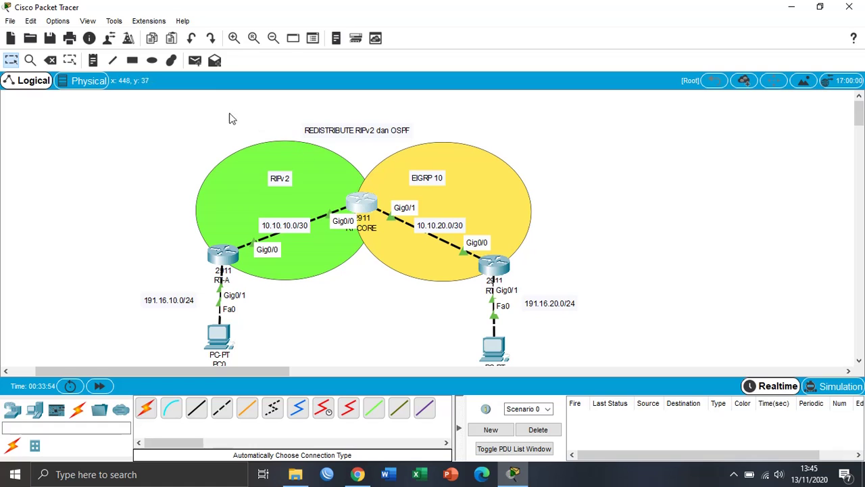
left_click(198, 61)
scroll(254, 247, "down", 1)
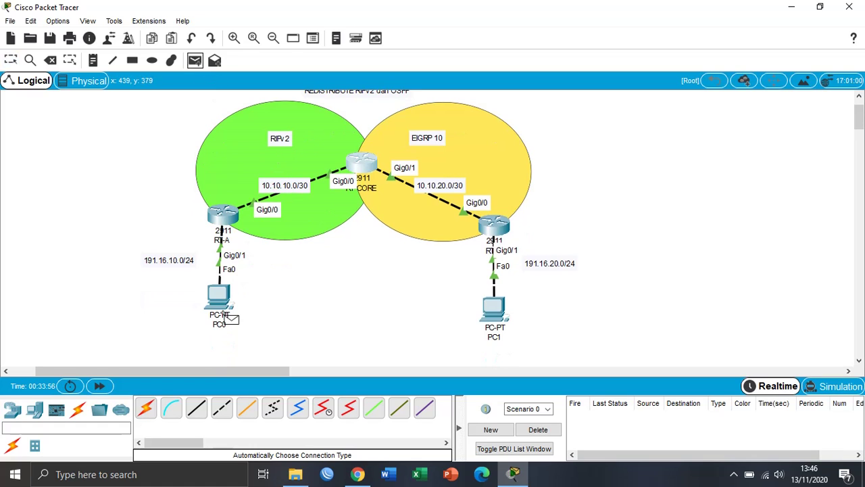
left_click(220, 298)
left_click(495, 307)
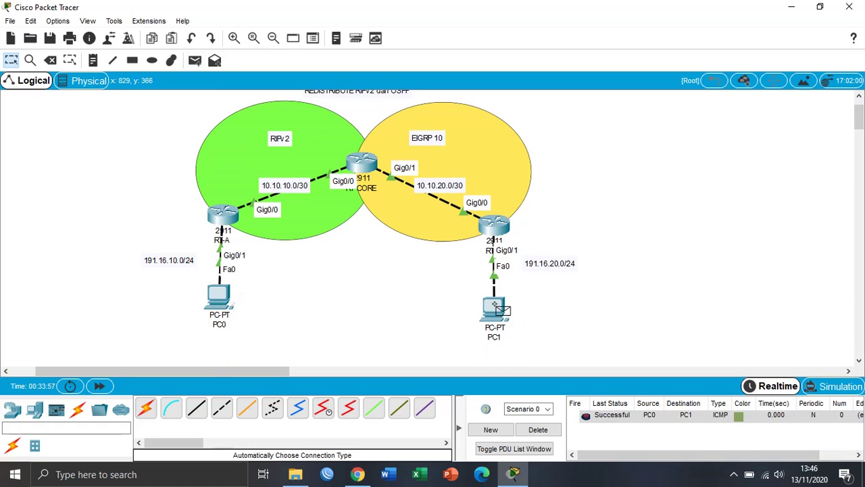
left_click(590, 419)
scroll(705, 325, "up", 1)
scroll(705, 323, "down", 1)
left_click(538, 430)
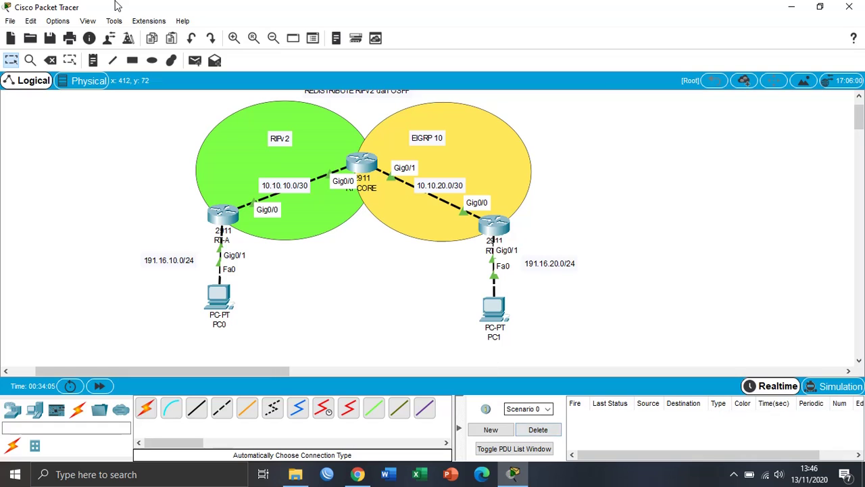
Step: Test connectivity between the edge routers with a simple PDU from RT-A to RT-B, and delete the test scenario
left_click(195, 60)
left_click(227, 214)
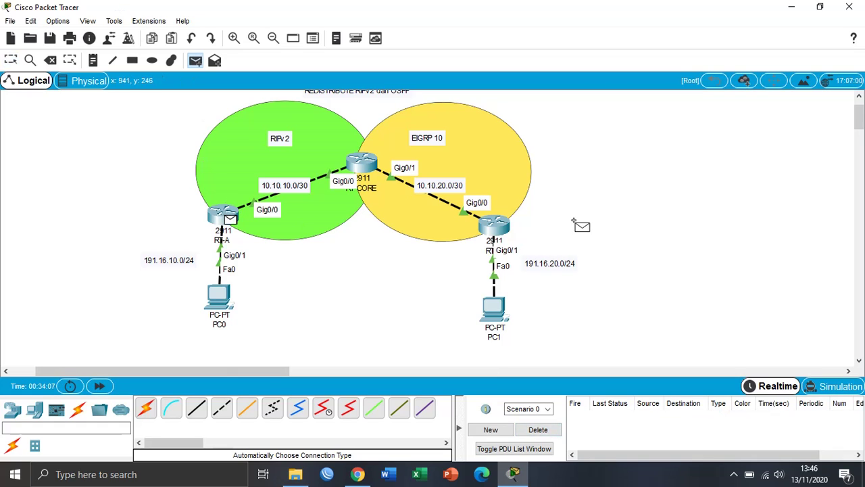
left_click(499, 229)
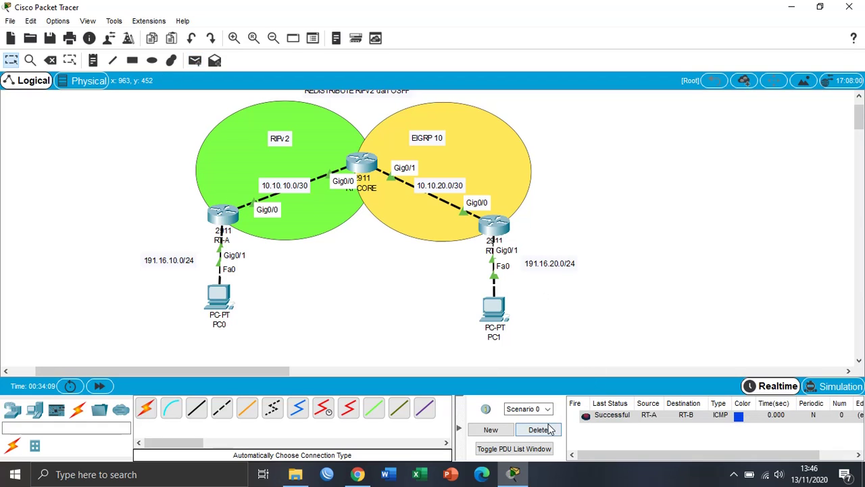
left_click(540, 430)
scroll(427, 298, "up", 2)
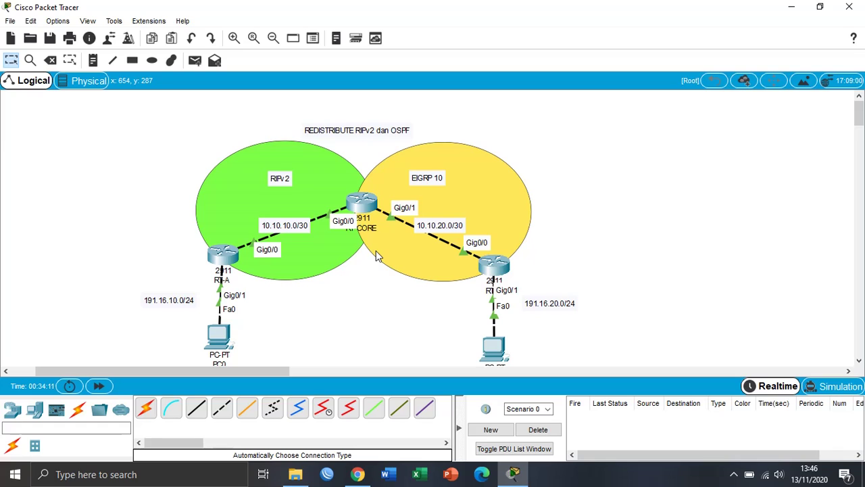